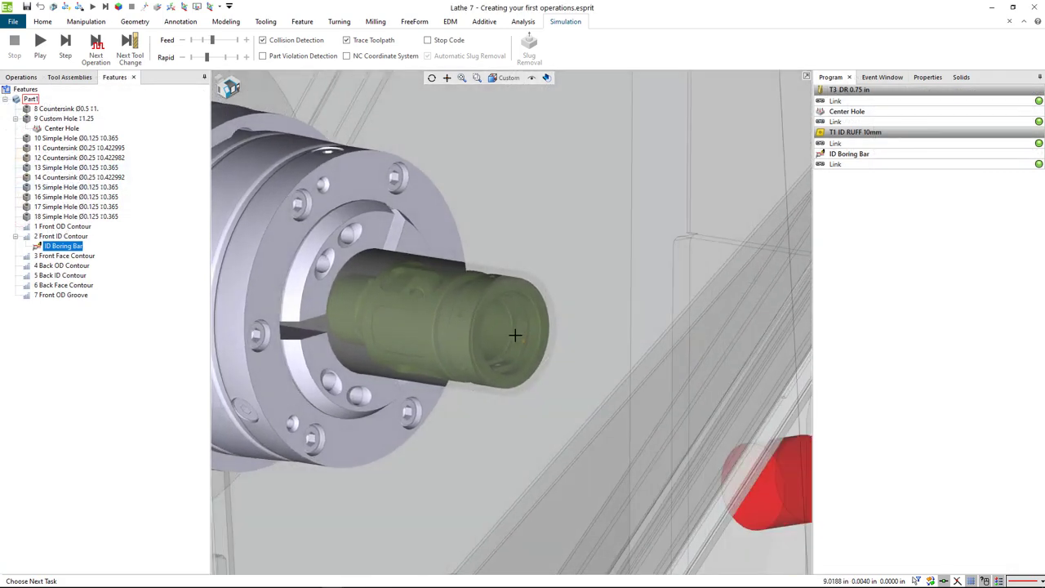
Zoom in on the shaded part model after the ID Boring Bar simulation ends.
scroll(516, 335, "up", 4)
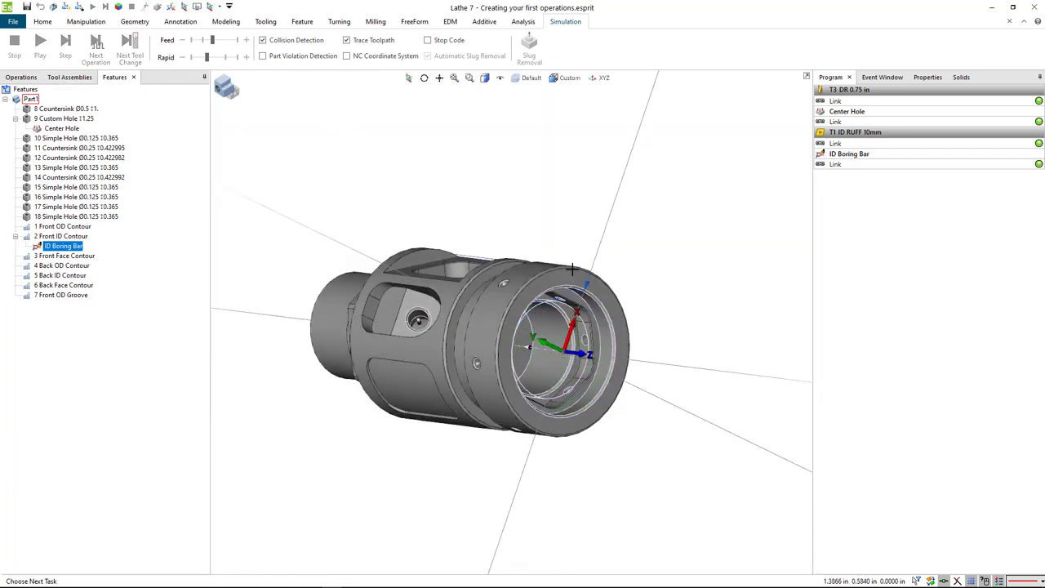
Pick the flat face around the small hole inside the bore, orbiting for a clearer view.
scroll(555, 323, "up", 5)
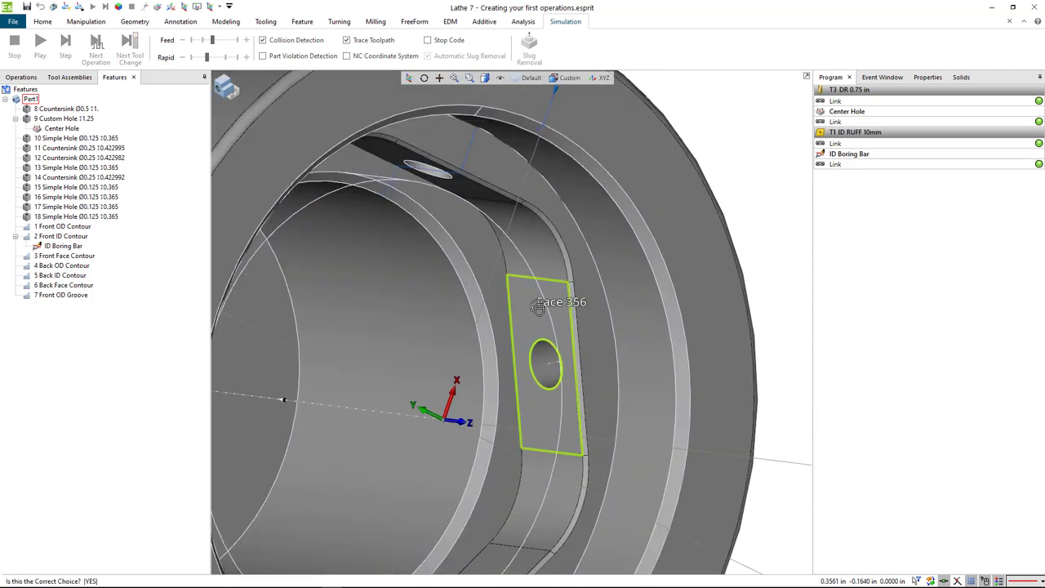
left_click(545, 303)
scroll(572, 309, "down", 5)
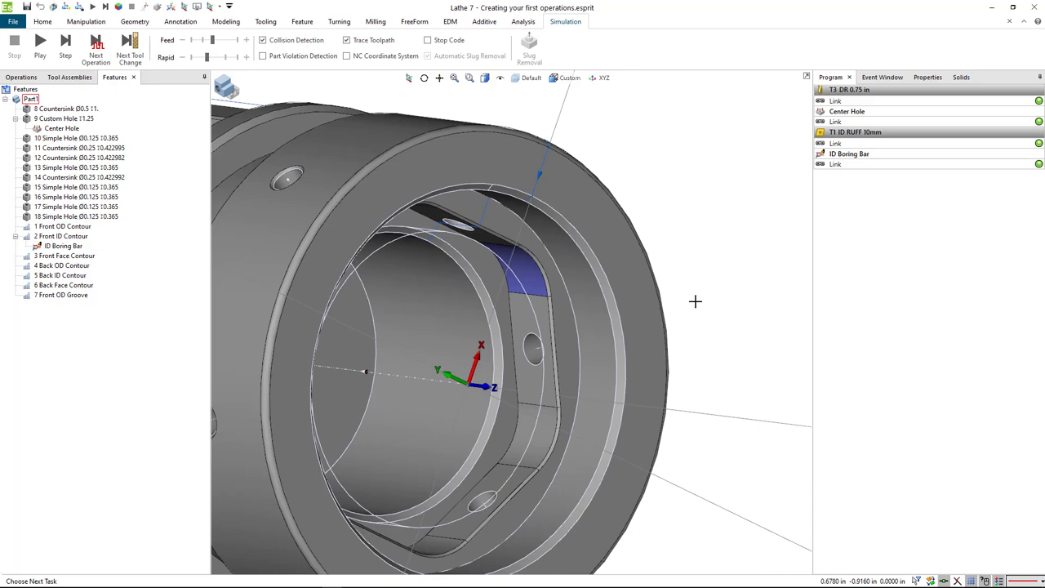
mouse_move(693, 299)
middle_mouse_down()
mouse_move(683, 297)
mouse_move(700, 299)
middle_mouse_up()
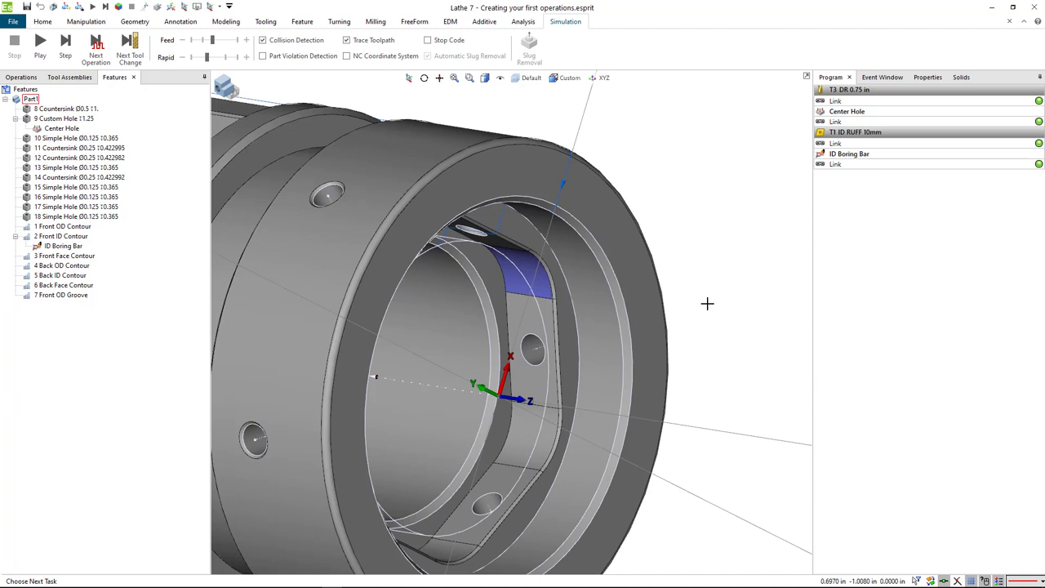
scroll(709, 289, "down", 2)
middle_click_drag(710, 286, 707, 273)
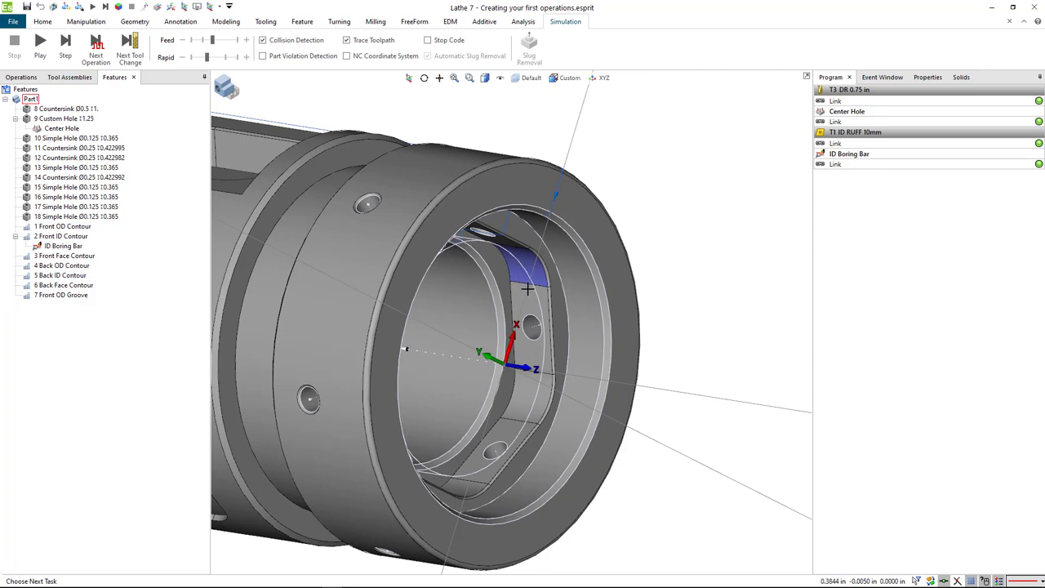
middle_click_drag(695, 300, 674, 265)
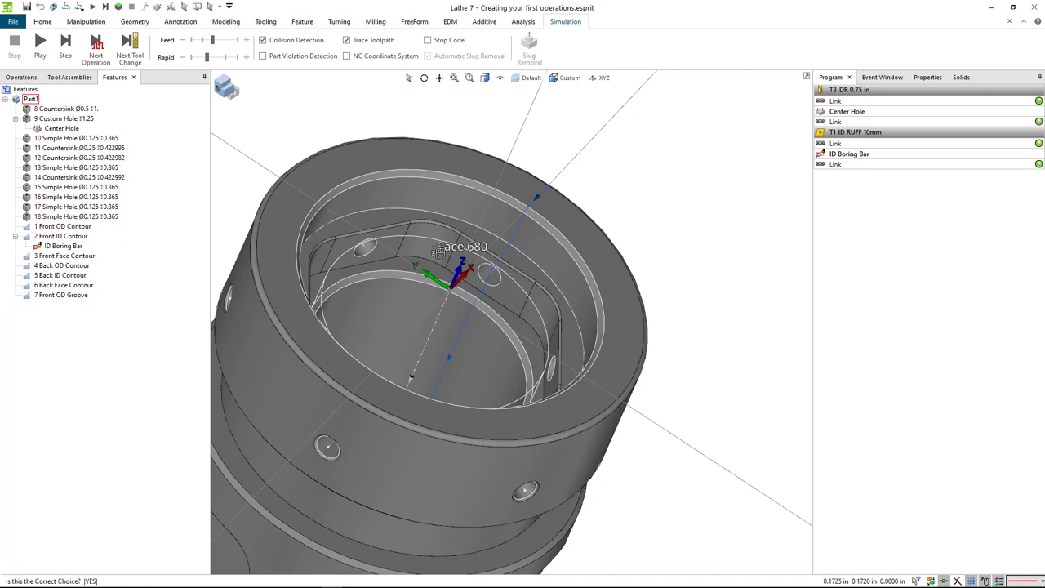
Confirm the picked bore face, then select one flat face of the hex pocket.
left_click(455, 258)
left_click(455, 258)
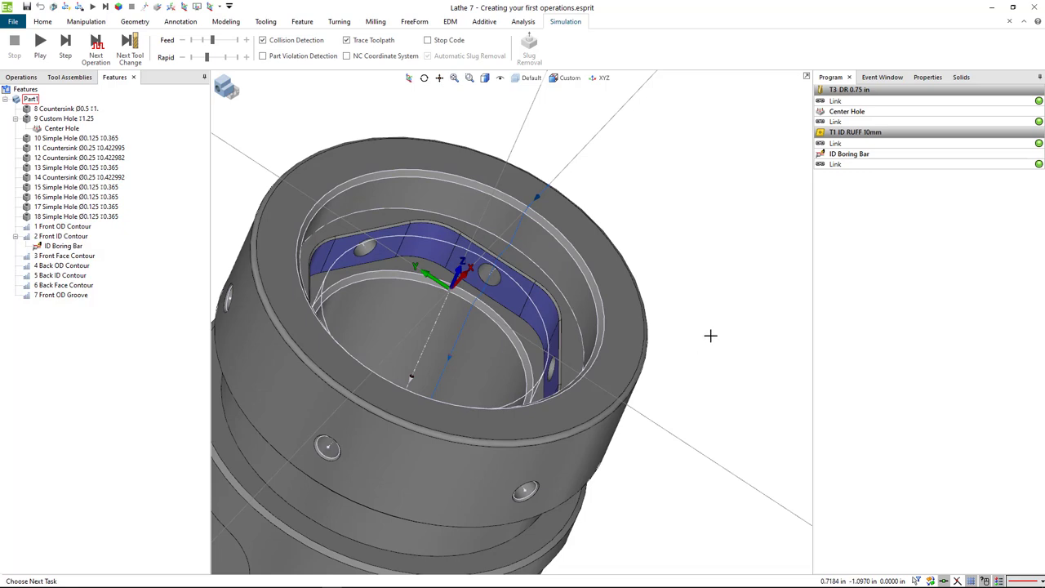
mouse_move(710, 335)
middle_mouse_down()
mouse_move(686, 334)
mouse_move(711, 362)
mouse_move(725, 343)
middle_mouse_up()
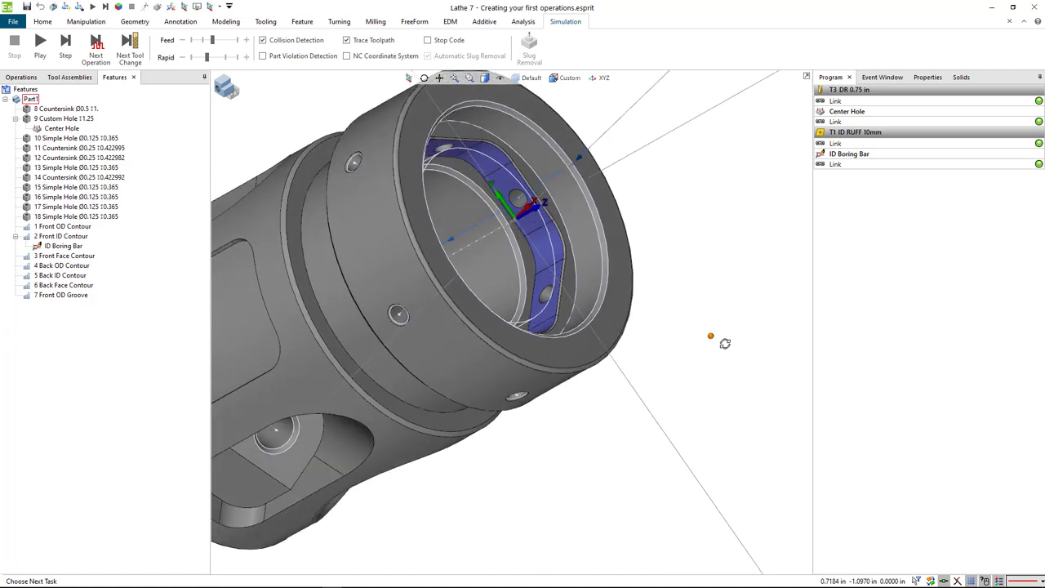
scroll(551, 254, "up", 2)
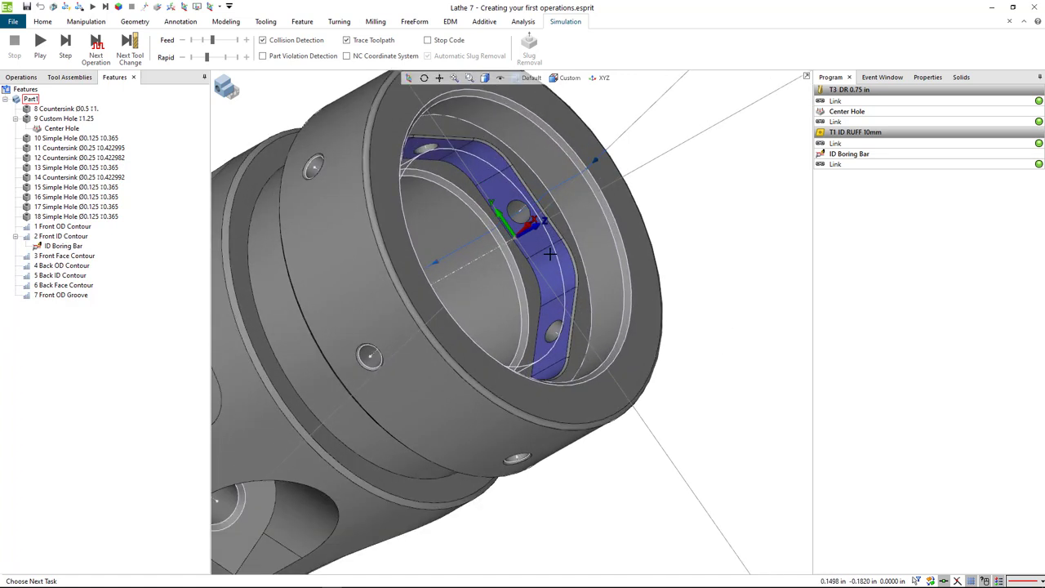
scroll(550, 255, "up", 2)
left_click(554, 283)
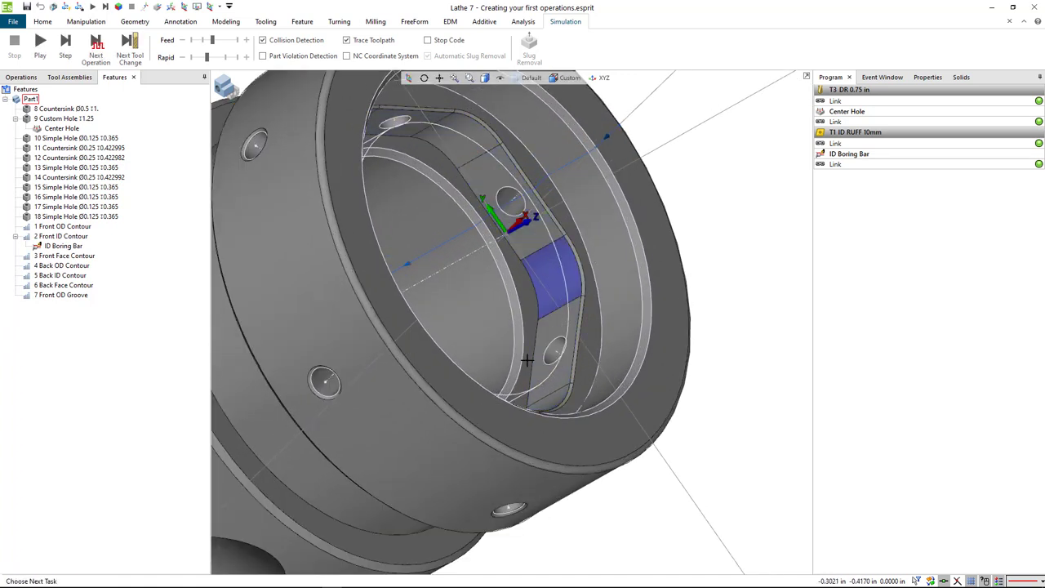
Extend the selection to the full hex face loop with Loop propagation, checking it in transparent view.
left_click(930, 581)
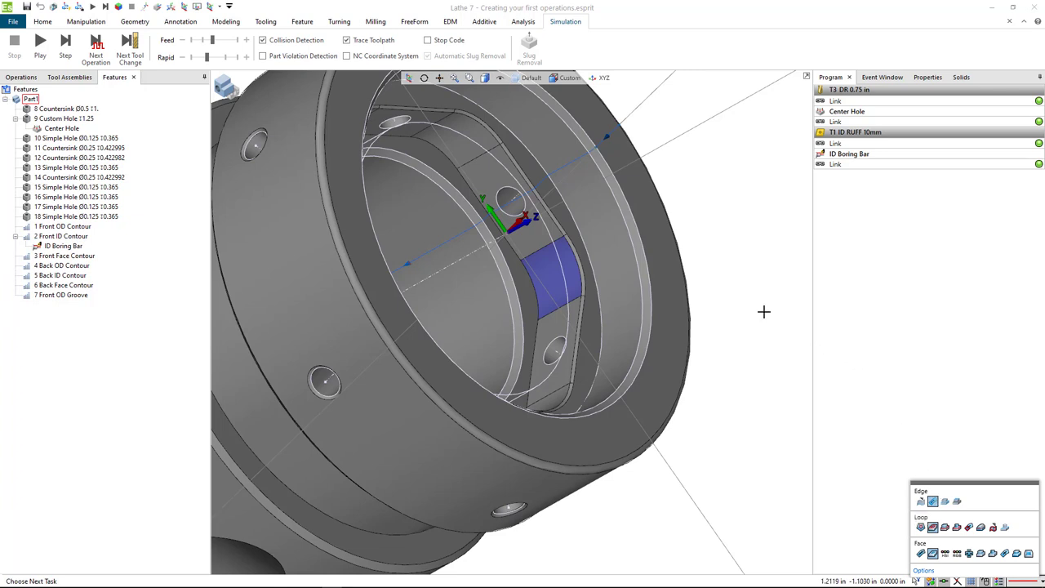
left_click(473, 159)
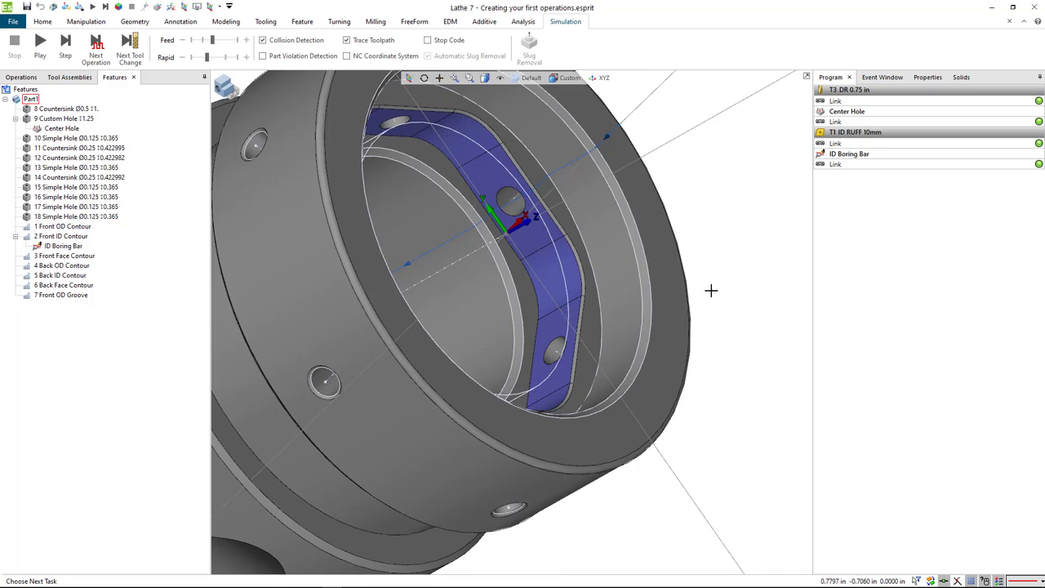
middle_click_drag(724, 286, 694, 339)
left_click(485, 78)
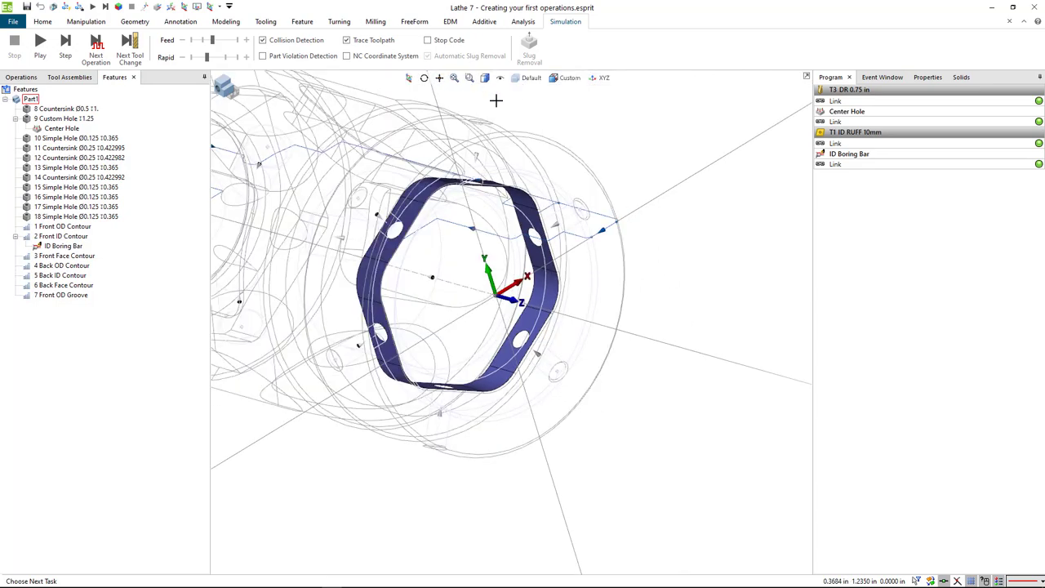
middle_click_drag(671, 235, 618, 278)
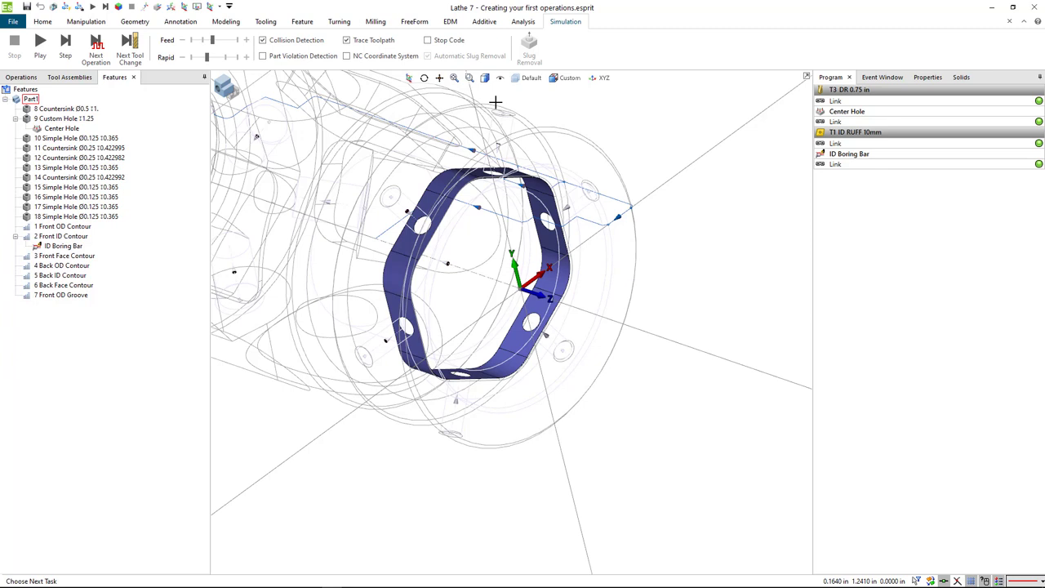
left_click(485, 78)
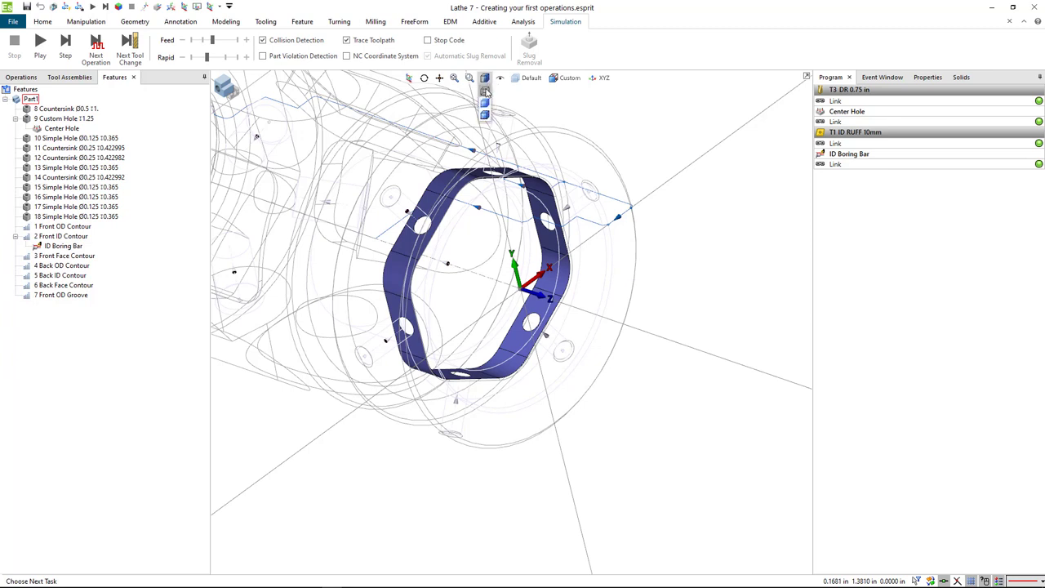
left_click(486, 94)
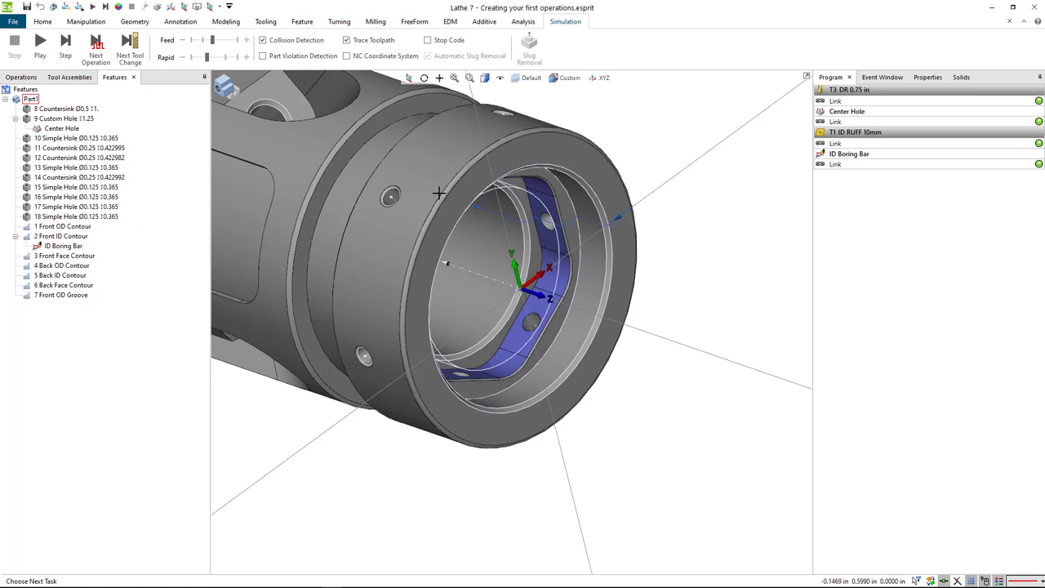
Create the 1 Profile wall feature from the selected hex faces and inspect it.
left_click(303, 22)
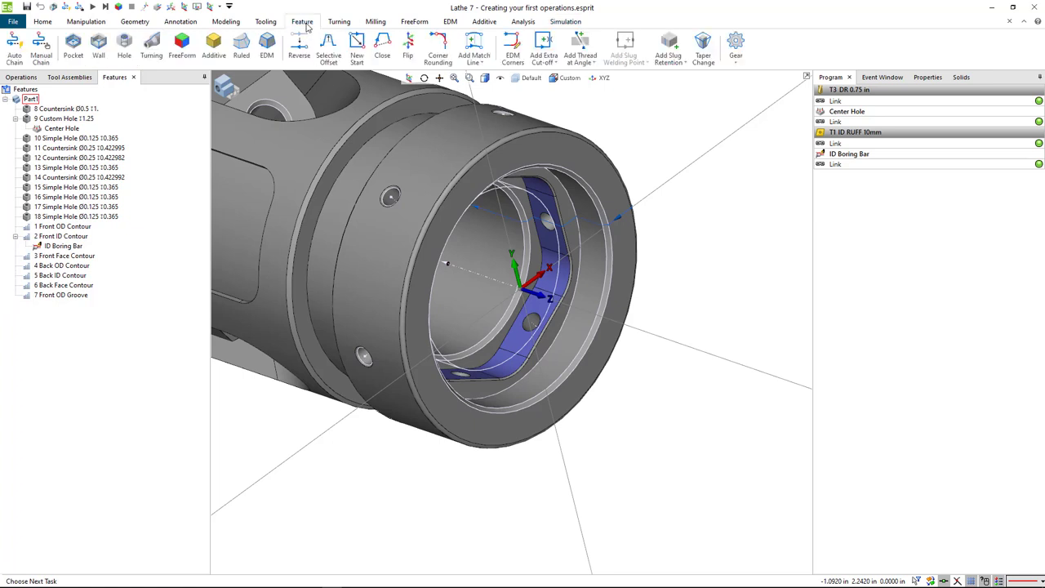
left_click(99, 53)
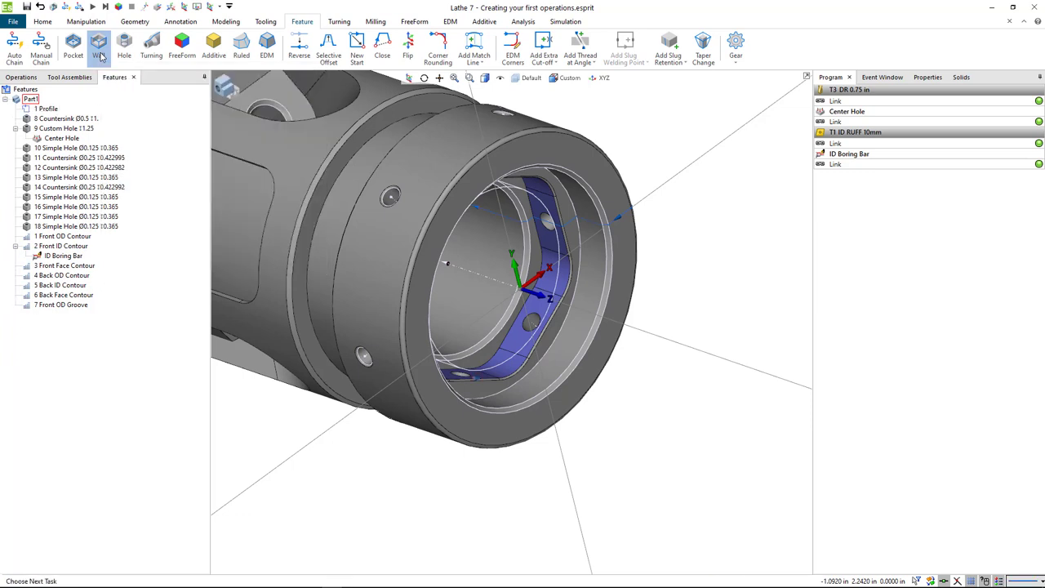
left_click(49, 109)
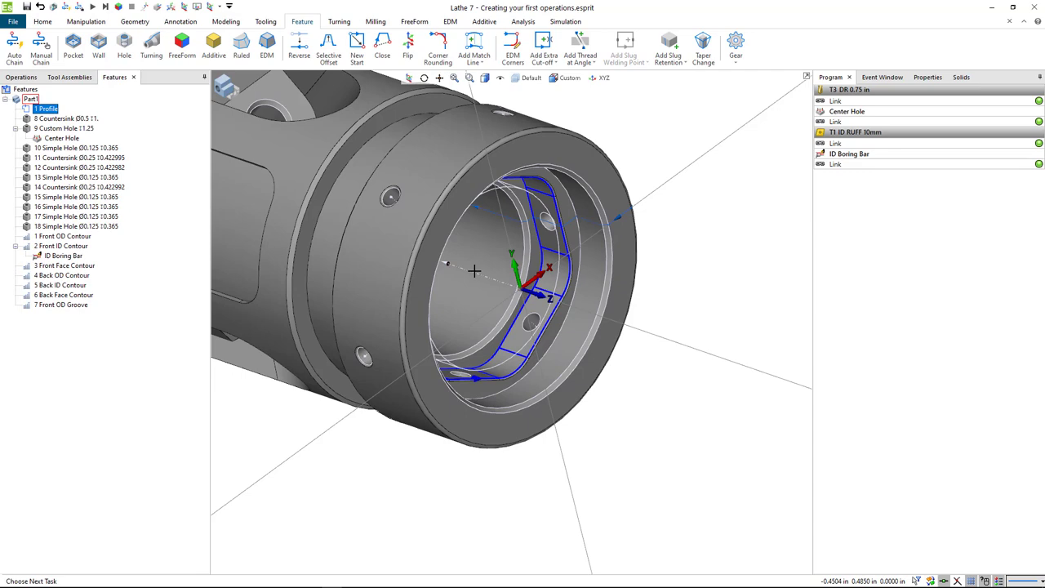
middle_click_drag(704, 305, 638, 288)
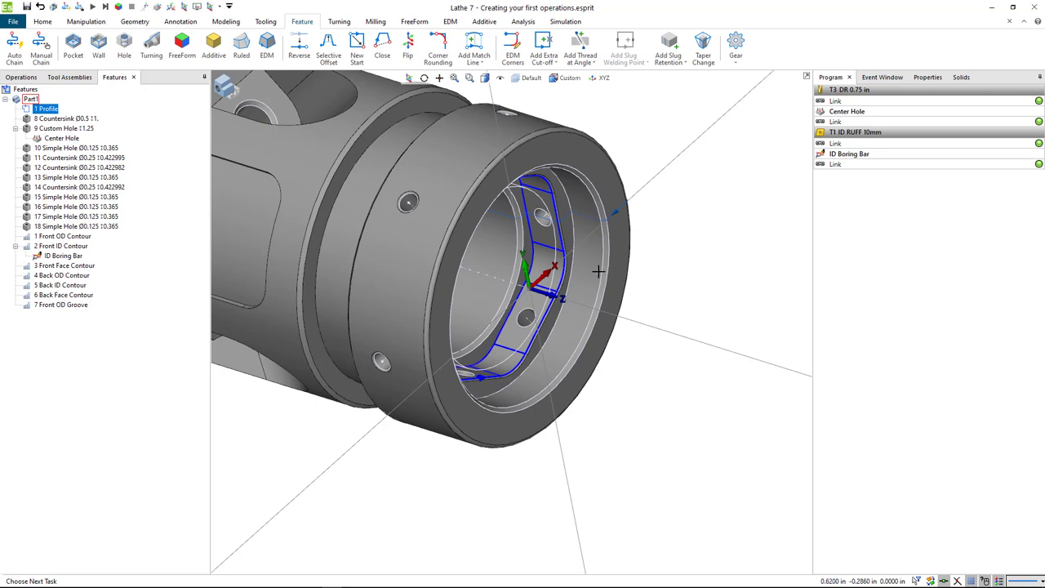
Inspect a rounded hex pocket corner in Solids: cylinder of radius 0.25, length 0.24.
scroll(546, 272, "up", 2)
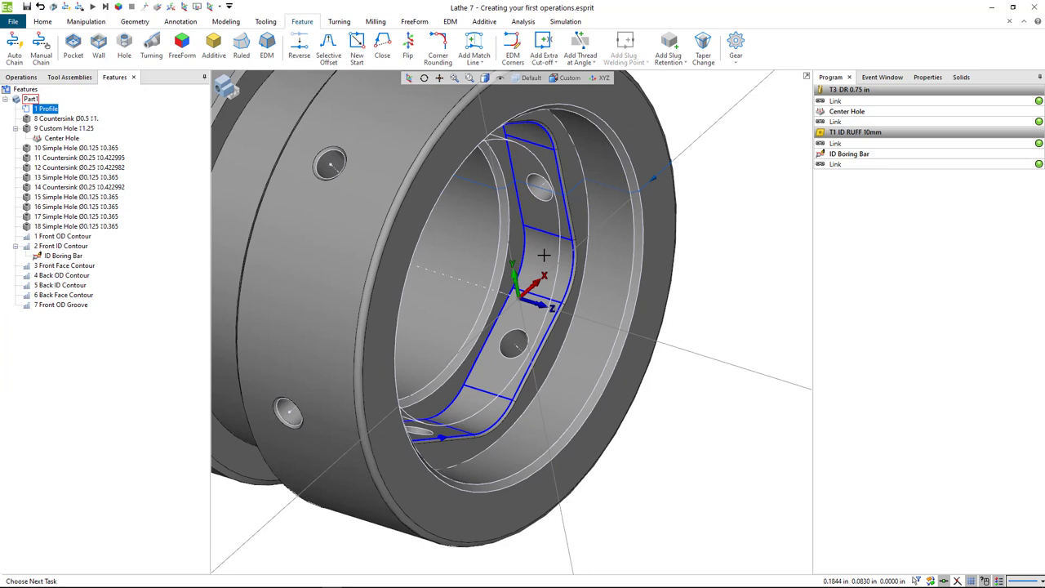
left_click(544, 255)
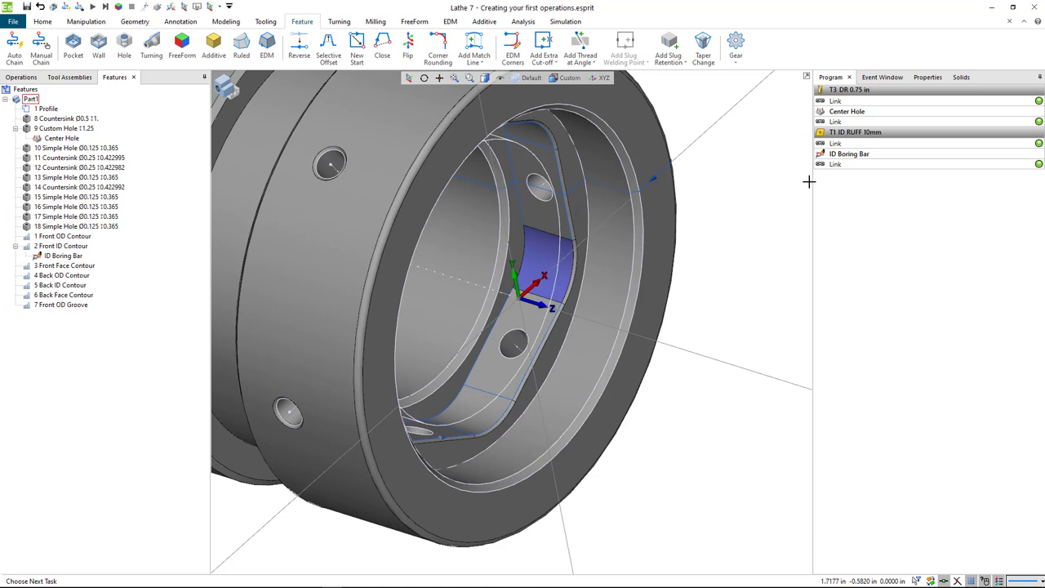
left_click(961, 79)
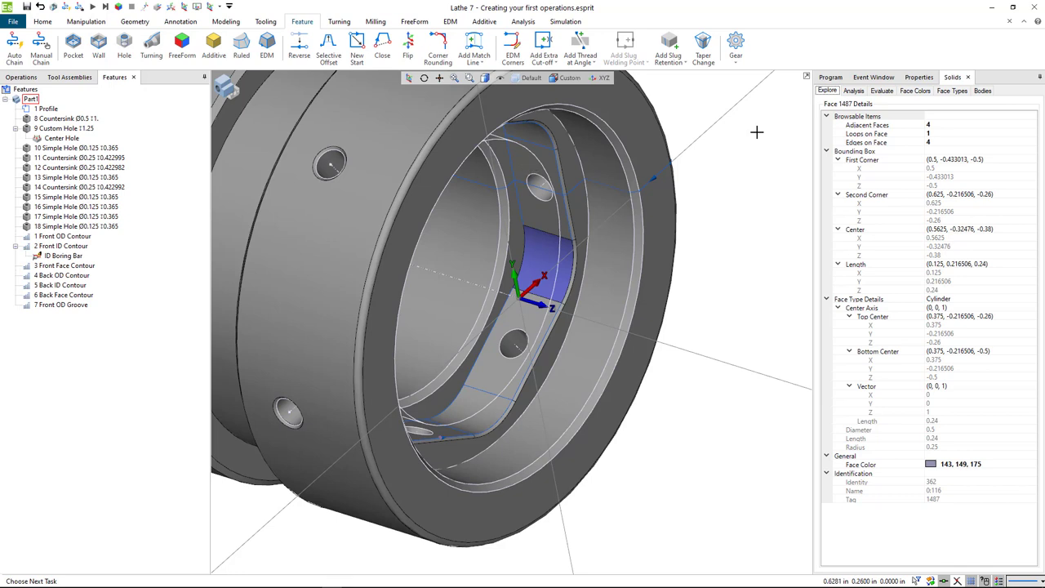
Turn on the Tool Assemblies panel from the Home panel list.
left_click(41, 23)
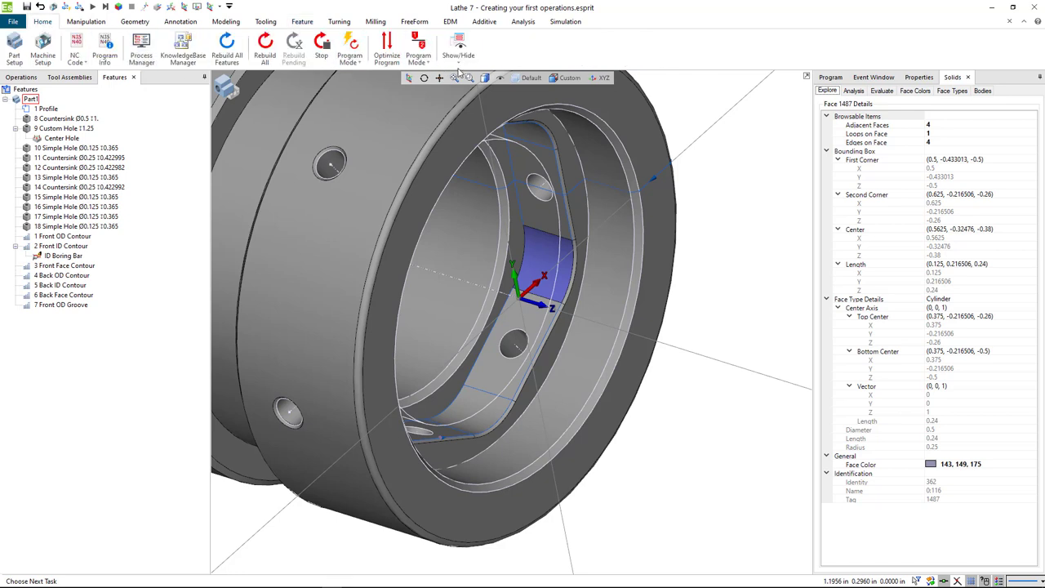
left_click(460, 59)
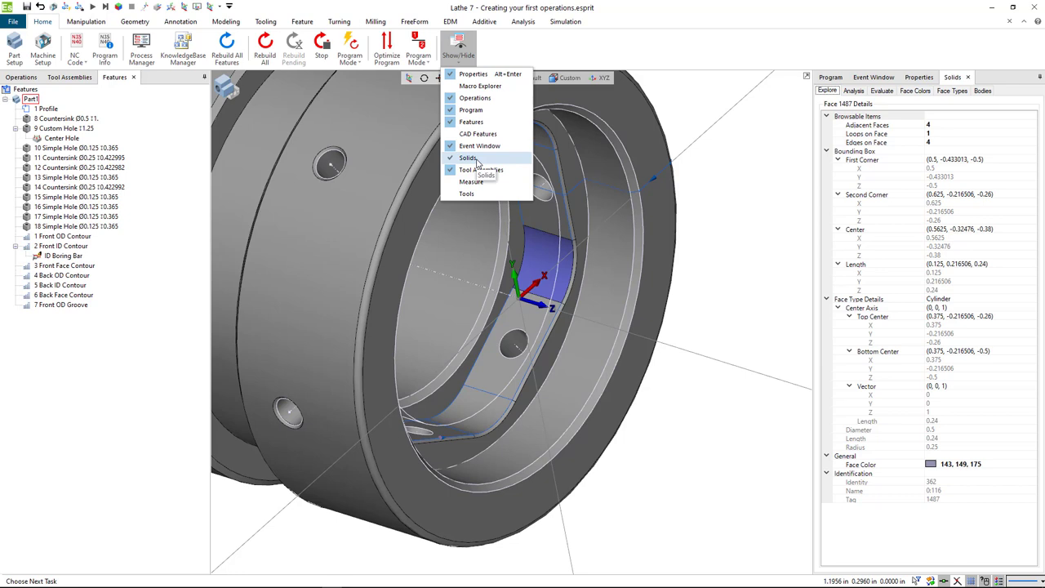
left_click(452, 169)
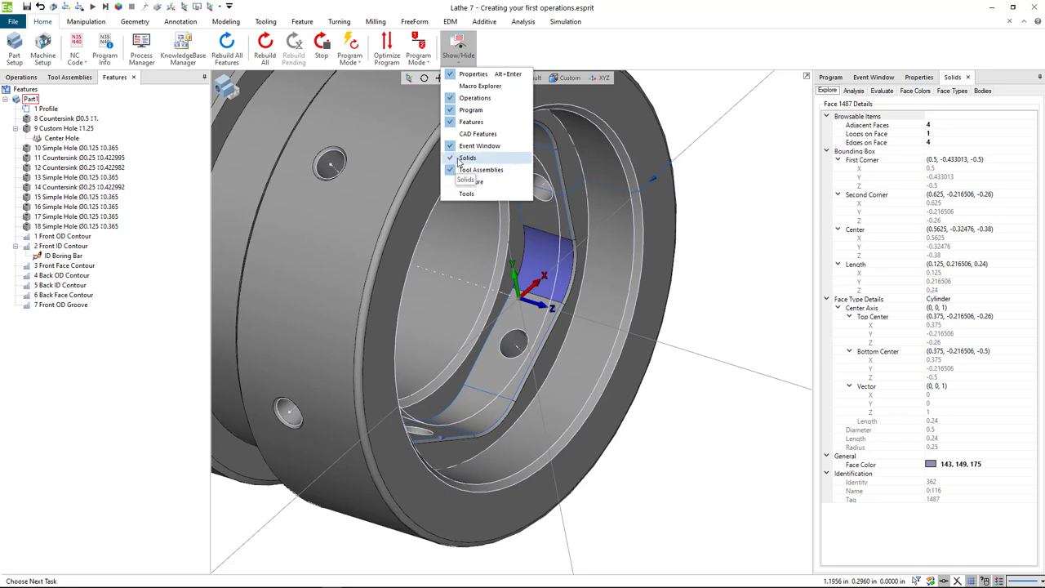
left_click(761, 162)
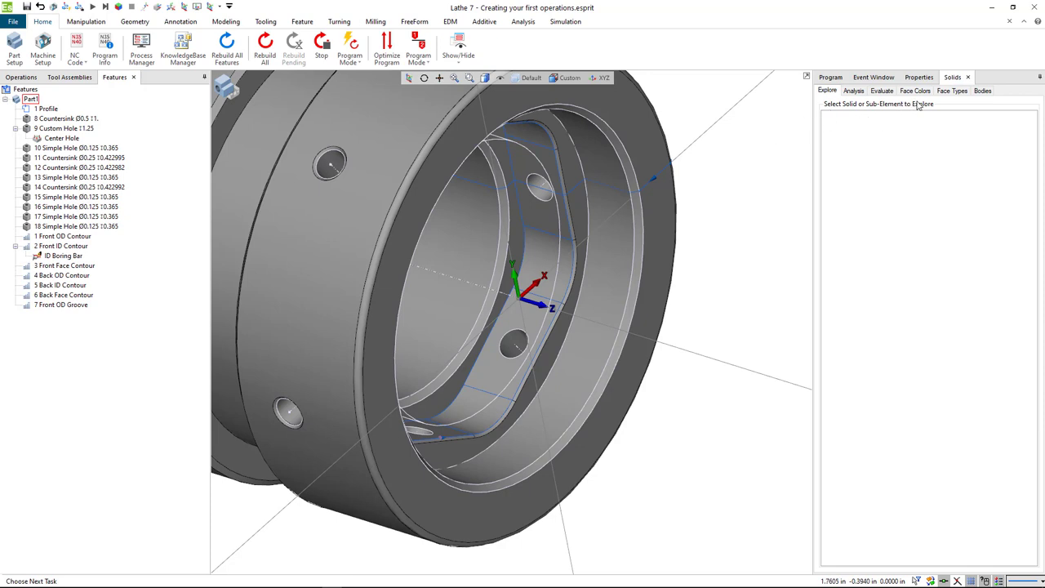
Cycle through the docked panels and settle on the Solids explorer.
left_click(830, 78)
left_click(896, 79)
left_click(928, 78)
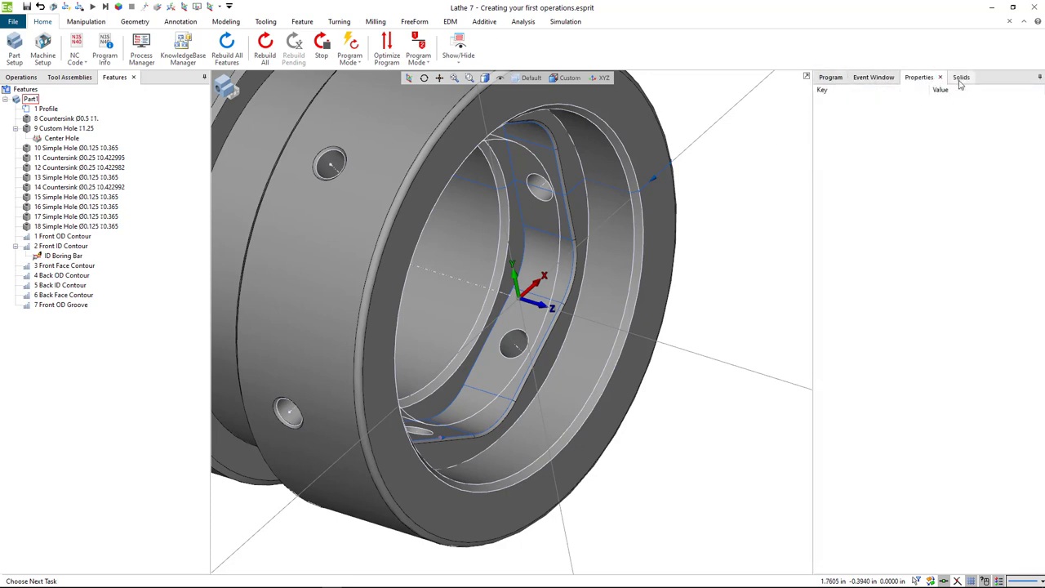
left_click(962, 77)
left_click(912, 77)
left_click(874, 77)
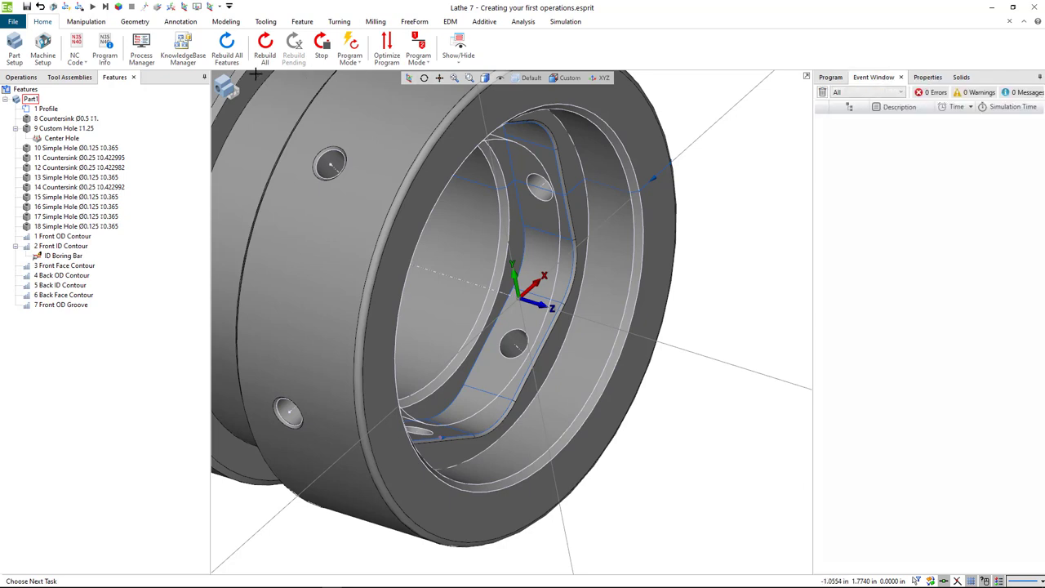
left_click(74, 77)
left_click(23, 78)
left_click(76, 78)
left_click(123, 77)
left_click(962, 78)
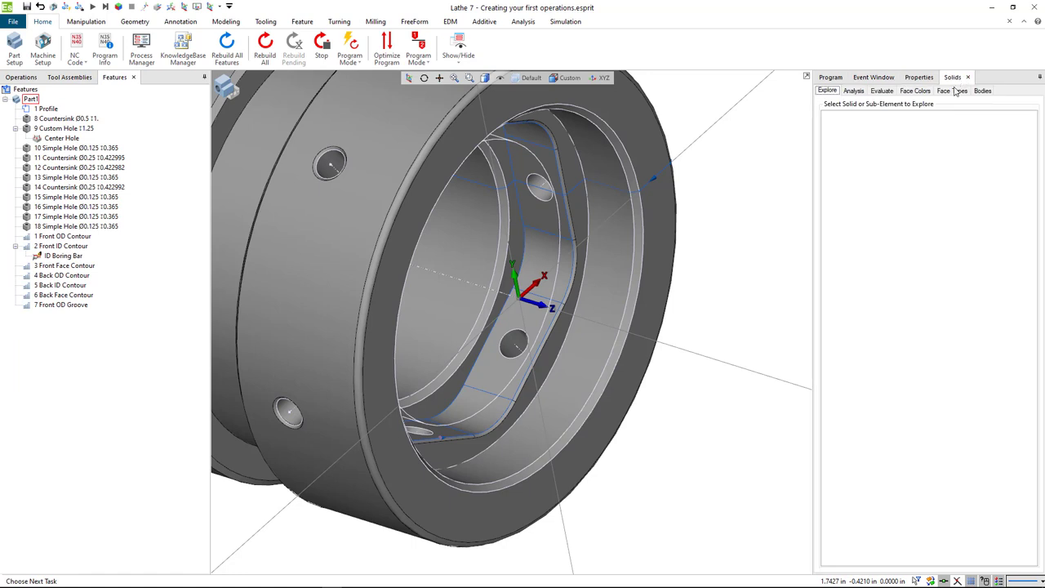
left_click_drag(955, 92, 930, 312)
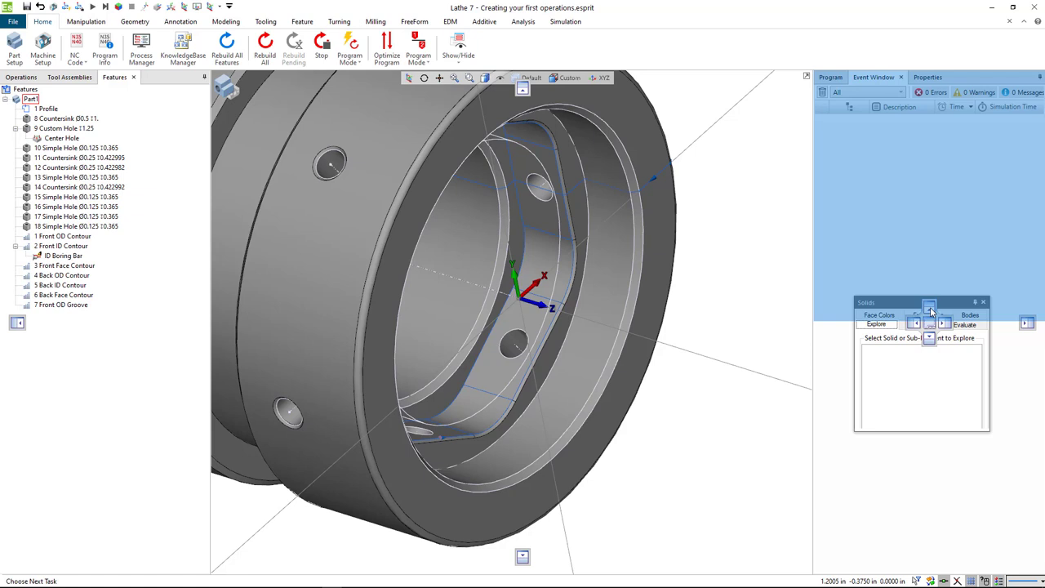
mouse_move(931, 311)
left_mouse_down()
mouse_move(931, 340)
mouse_move(915, 326)
mouse_move(932, 328)
left_mouse_up()
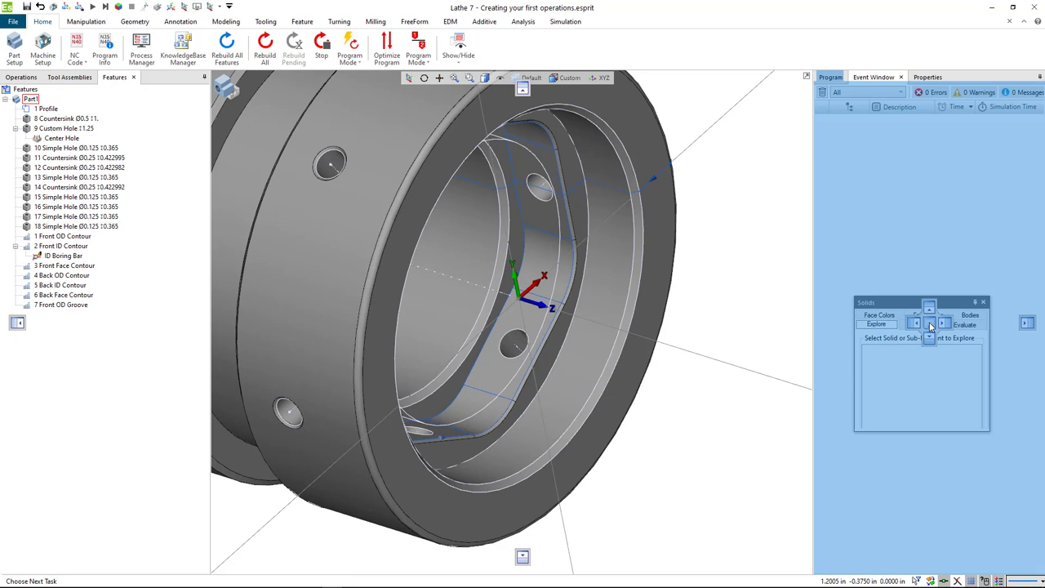
left_click_drag(931, 326, 930, 327)
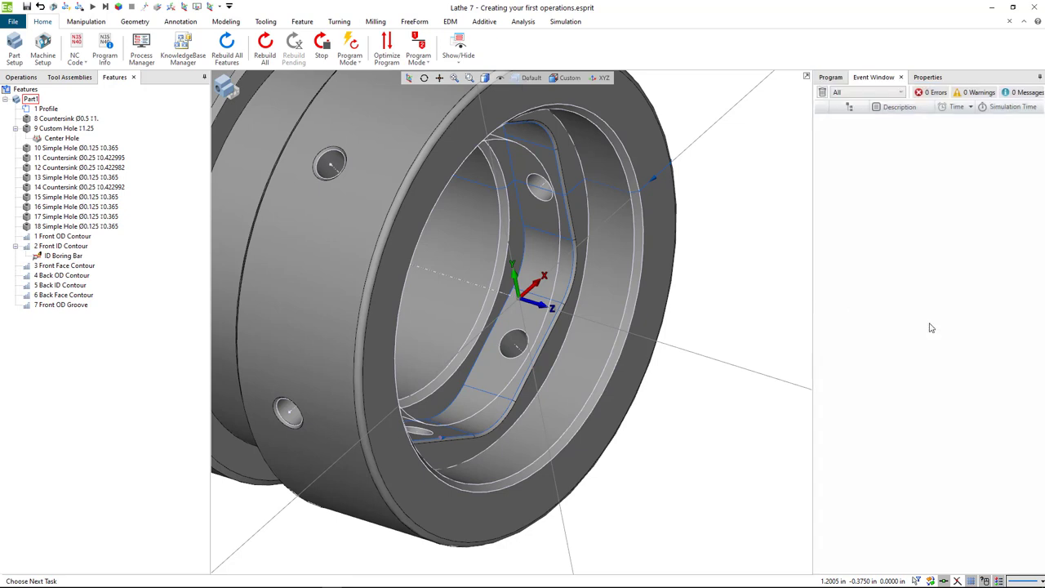
Cycle the right dock back to the Solids explorer and orbit to look into the bore.
left_click(921, 77)
left_click(874, 77)
left_click(831, 78)
left_click(875, 77)
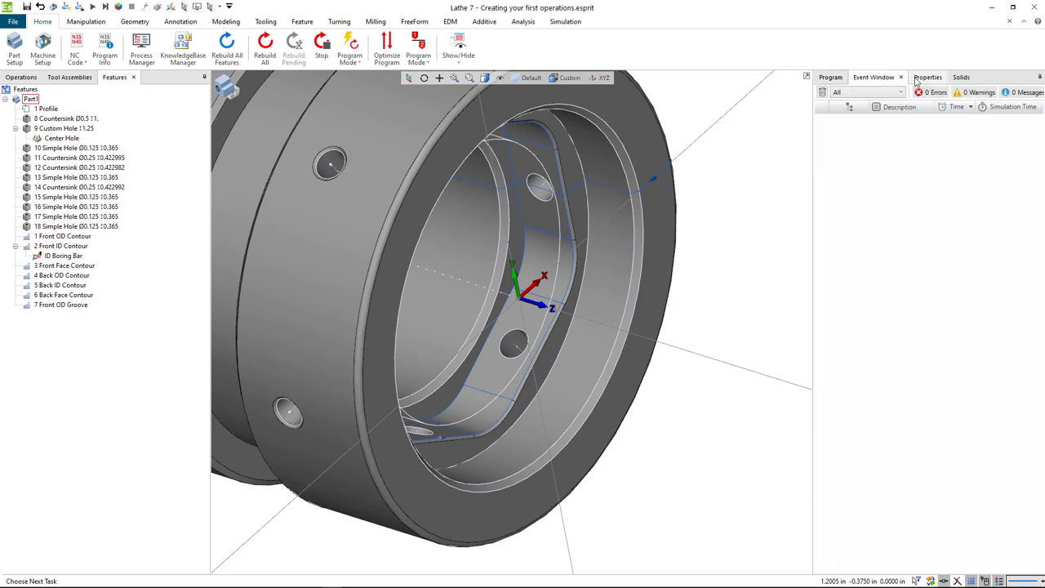
left_click(919, 77)
left_click(962, 78)
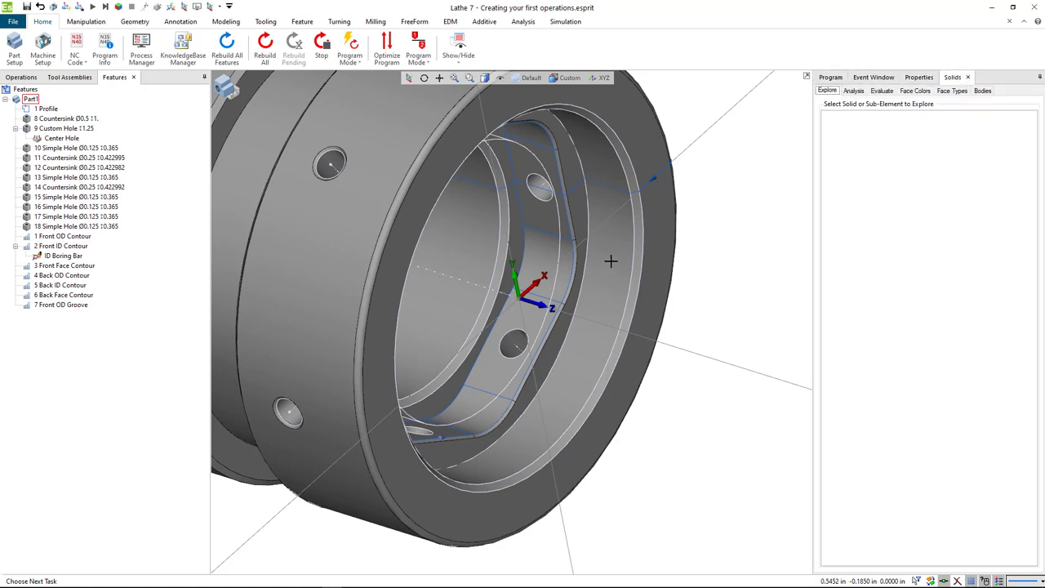
scroll(677, 238, "down", 2)
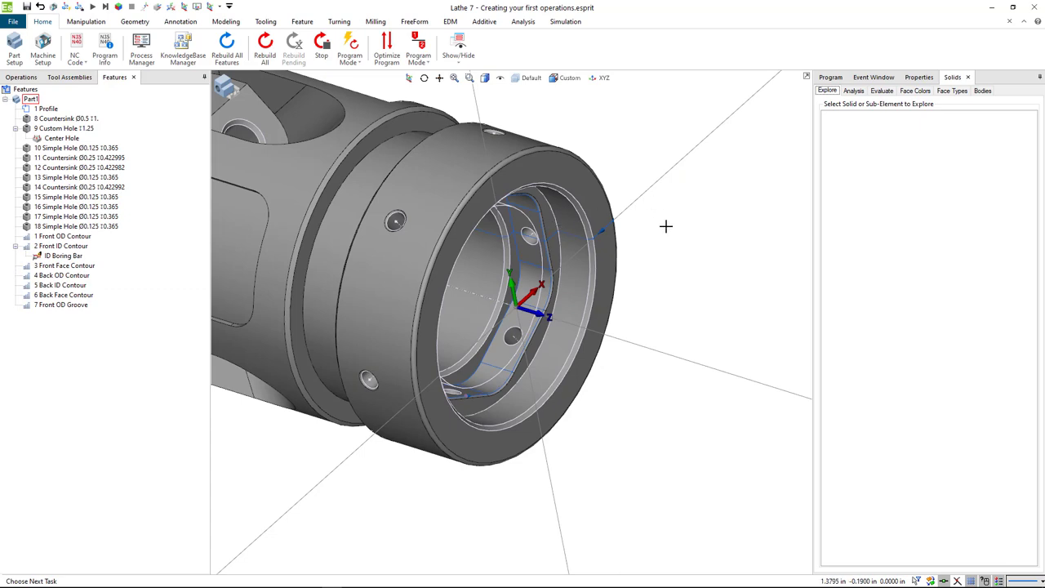
middle_click_drag(677, 252, 655, 236)
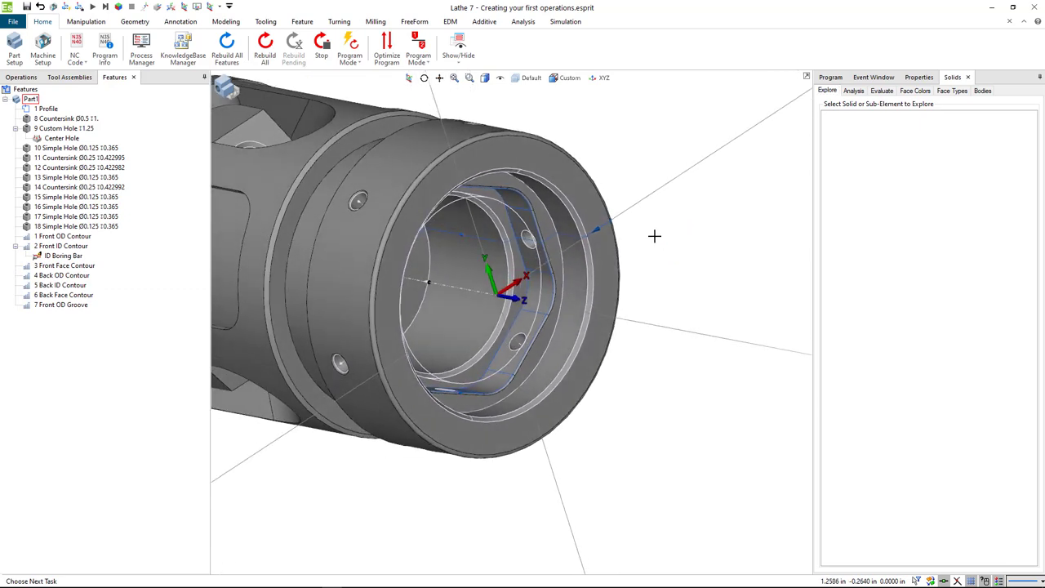
Select 1 Profile, then list the turret's 11 tool assemblies and inspect the turret.
left_click(45, 109)
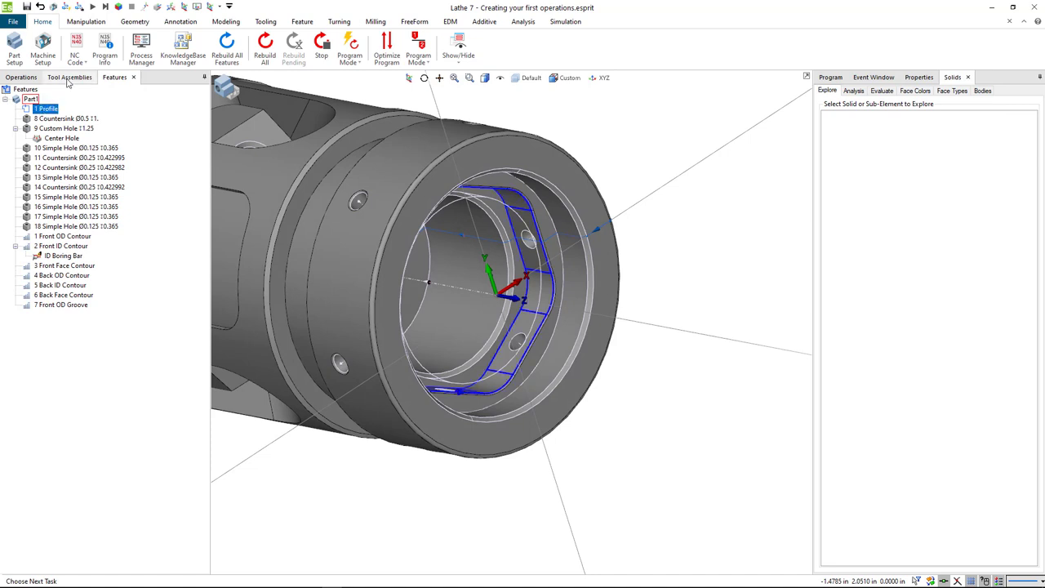
left_click(69, 78)
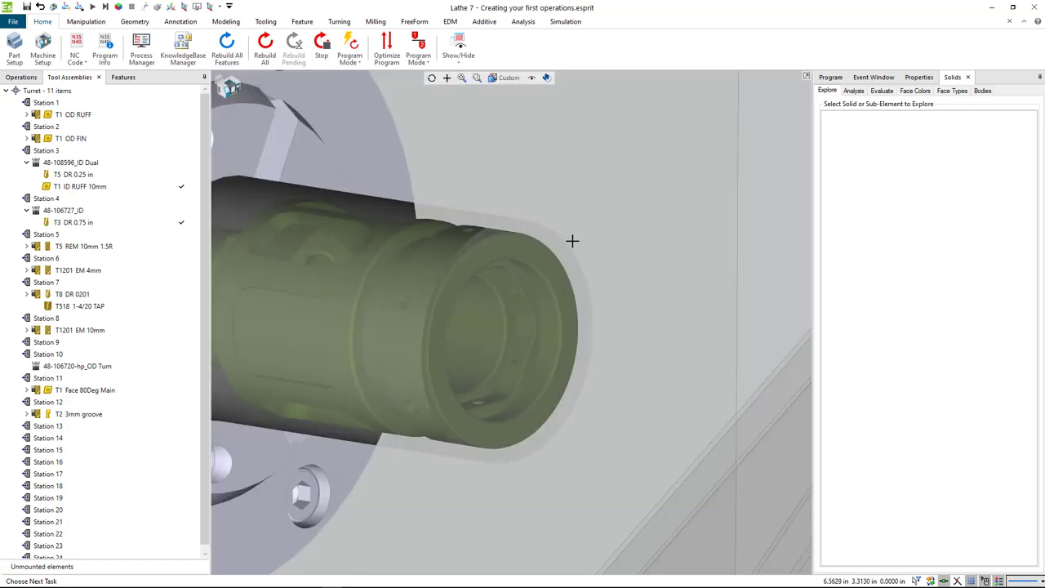
scroll(572, 240, "down", 3)
scroll(593, 254, "down", 4)
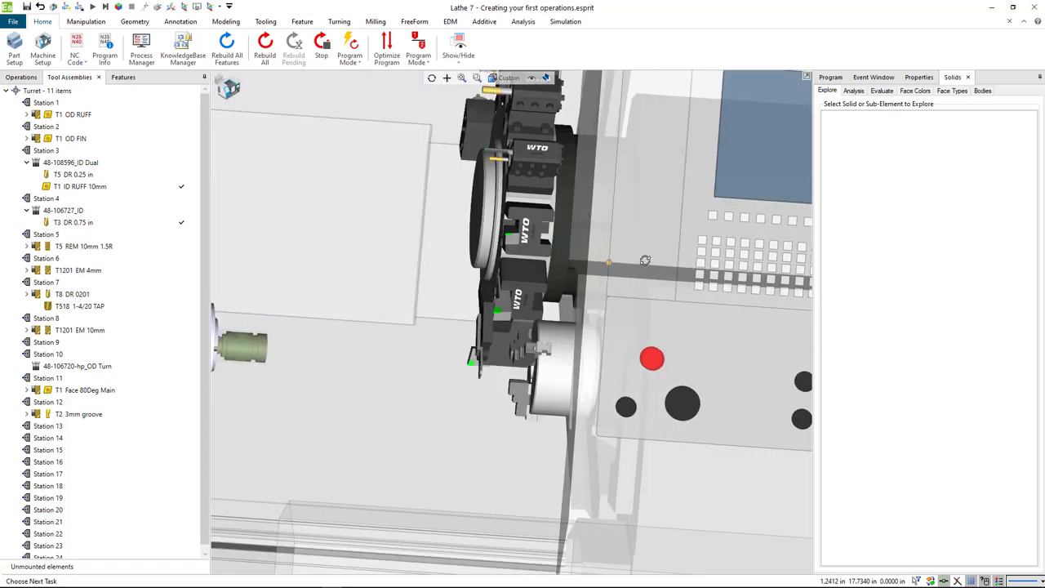
scroll(490, 179, "up", 5)
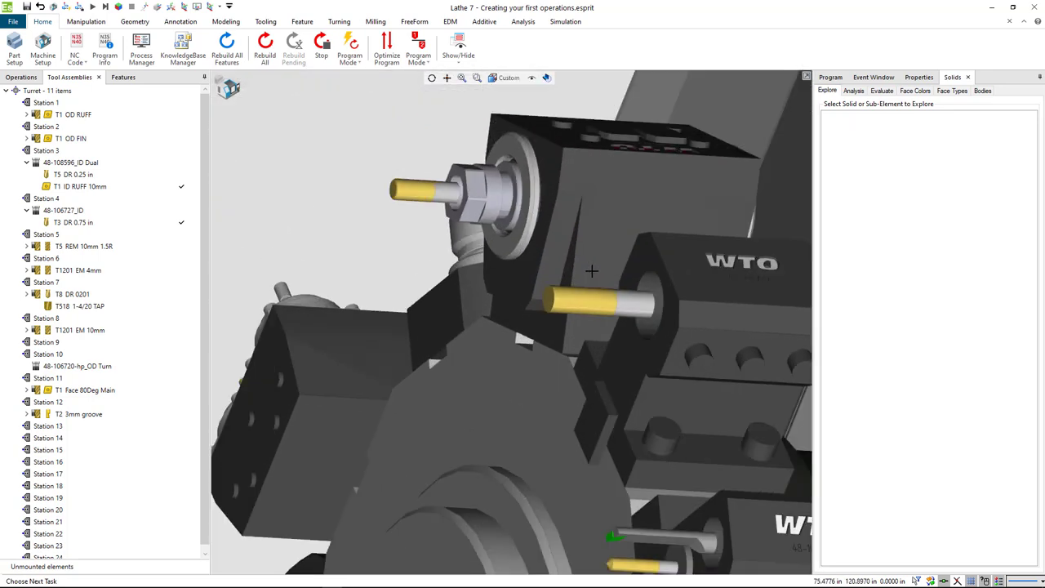
scroll(515, 322, "down", 2)
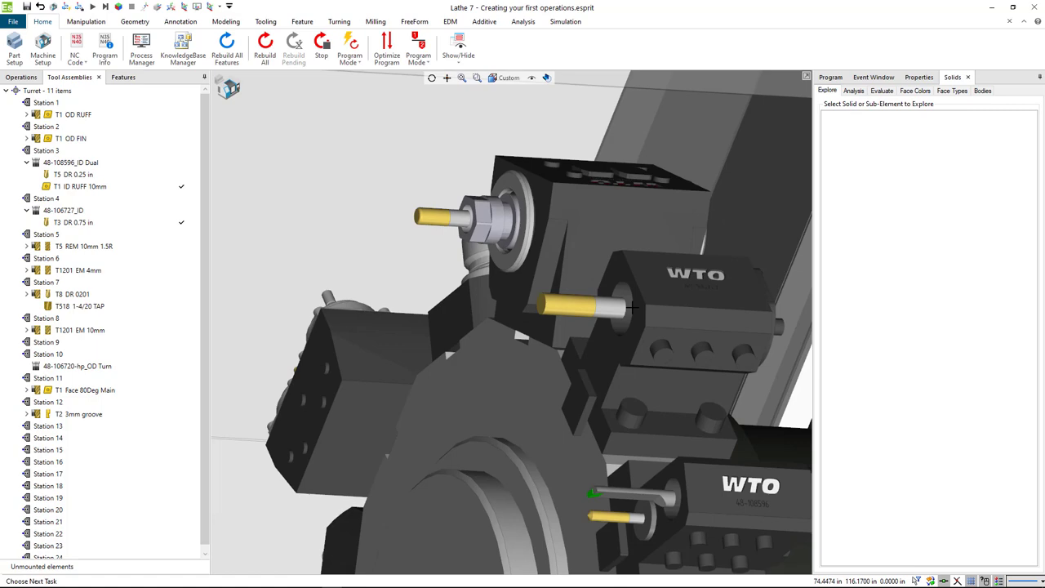
scroll(625, 308, "down", 2)
middle_click_drag(625, 308, 540, 263)
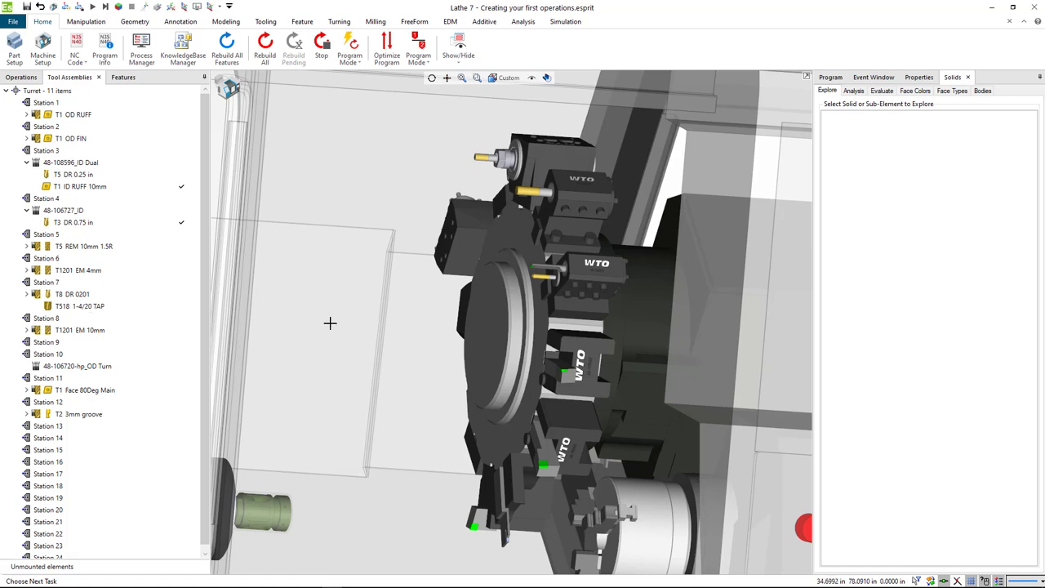
Index the turret via T1201 EM 4mm and EM 10mm to T5 REM 10mm 1.5R.
left_click(76, 271)
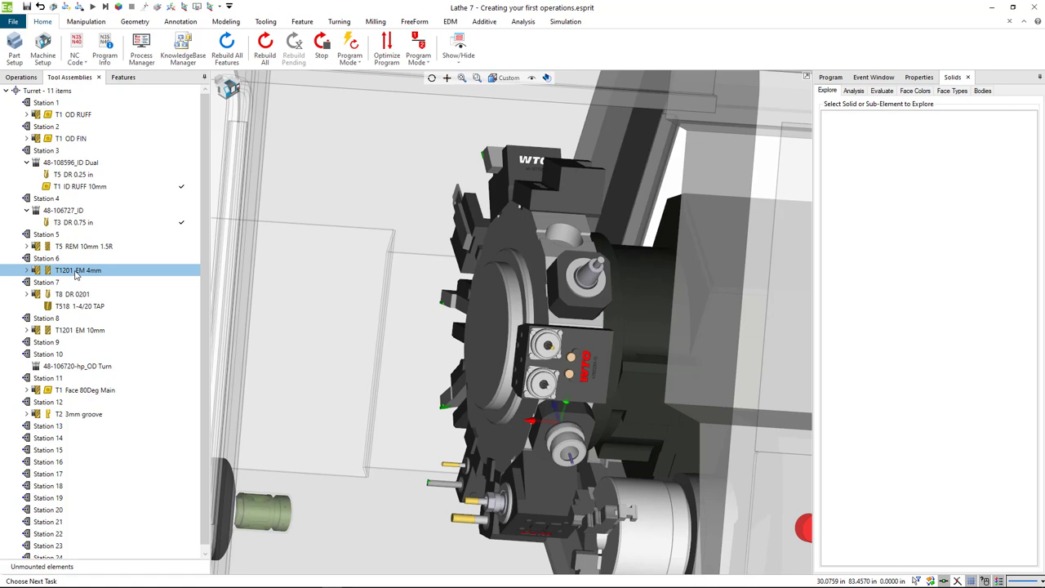
left_click(86, 330)
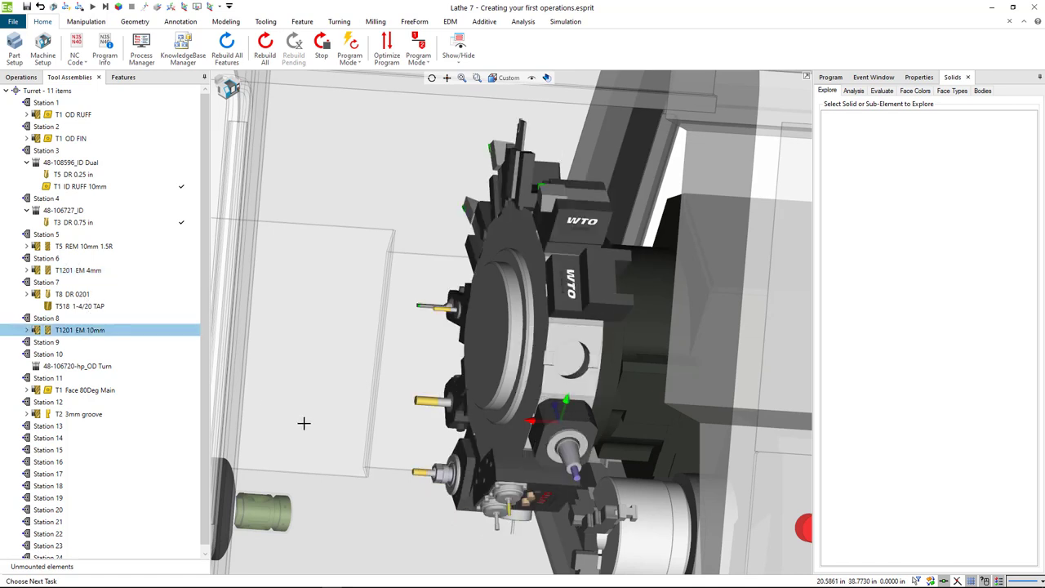
left_click(80, 247)
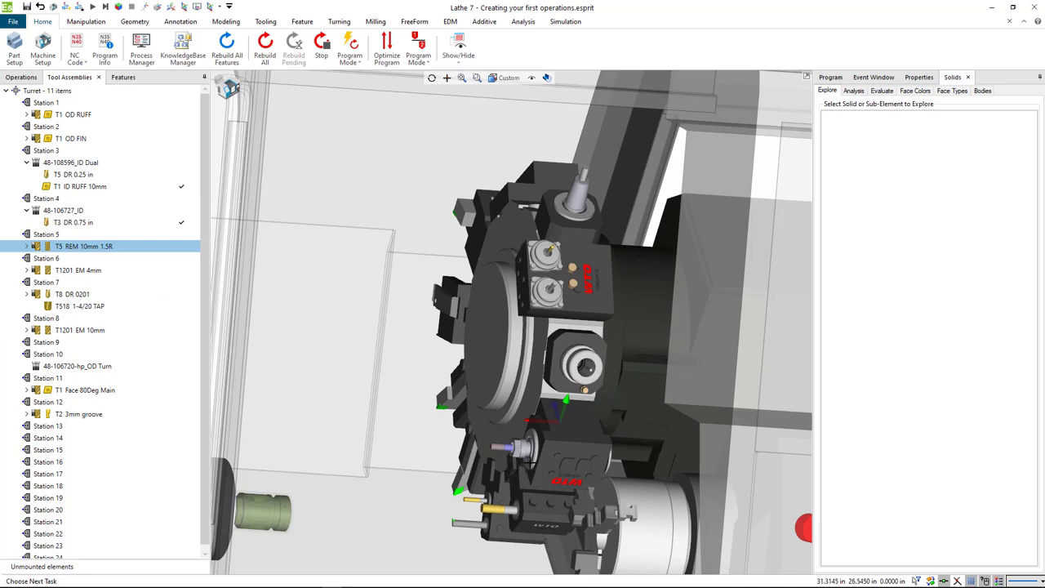
scroll(494, 445, "up", 10)
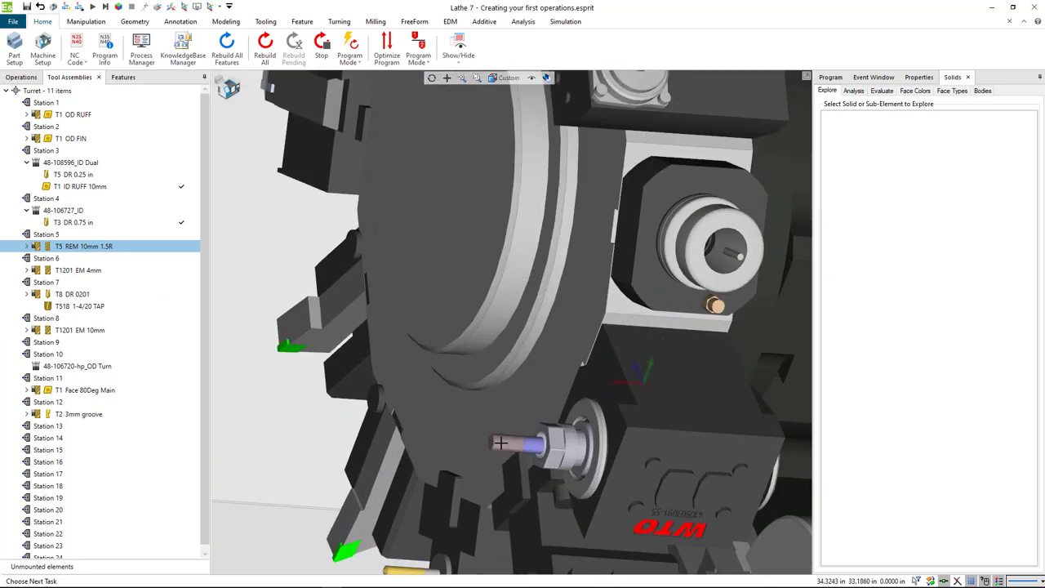
scroll(486, 420, "down", 6)
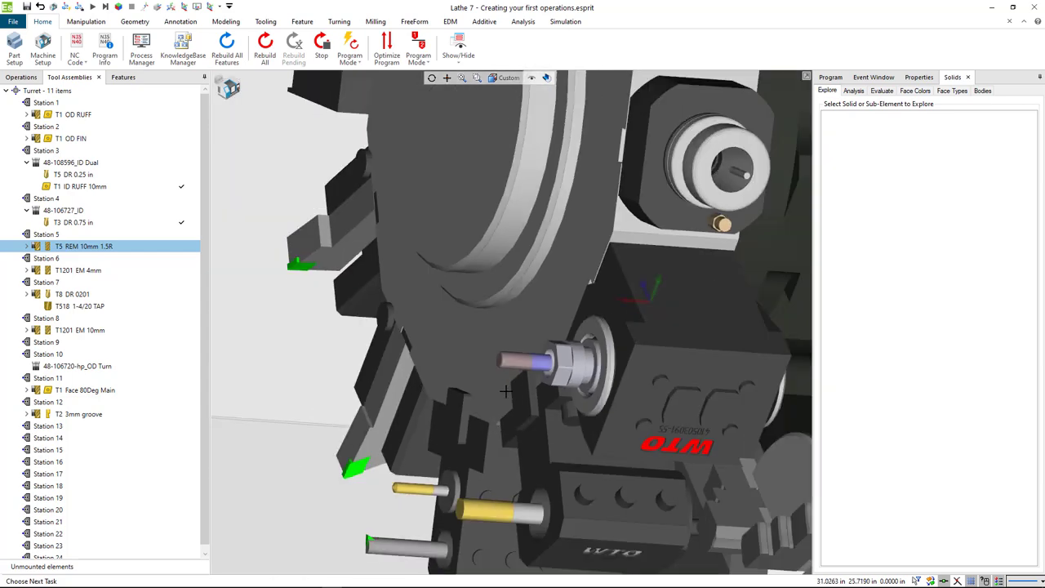
middle_click_drag(521, 400, 508, 393)
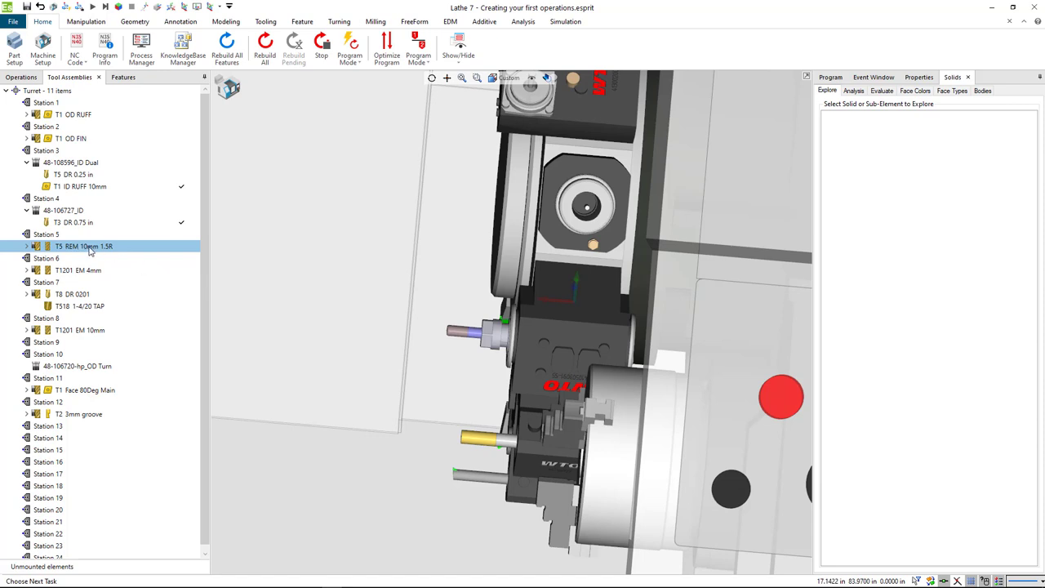
From the Features list, start a new Milling Contouring operation.
mouse_move(90, 251)
left_click(118, 77)
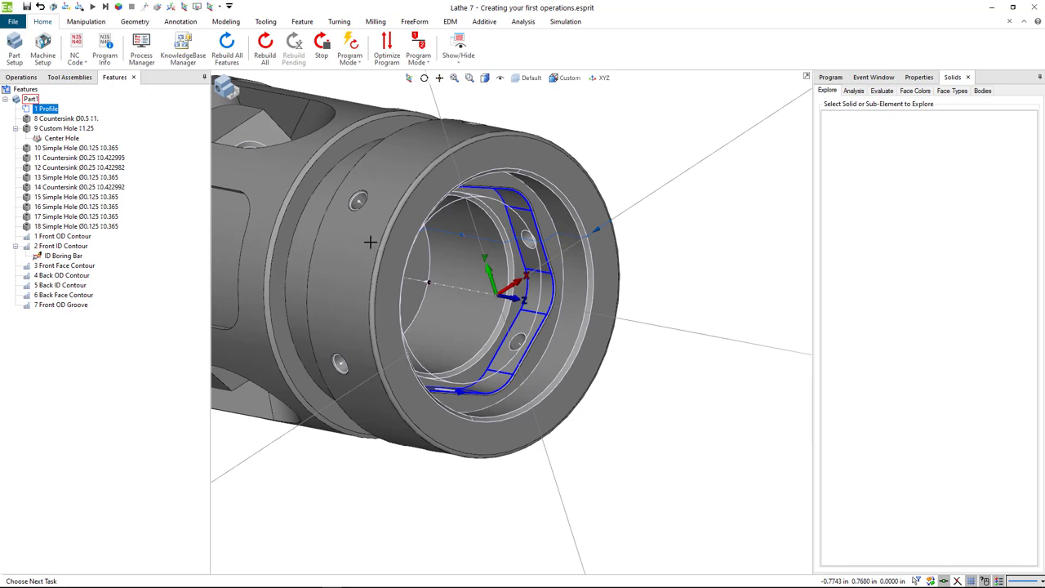
left_click(377, 22)
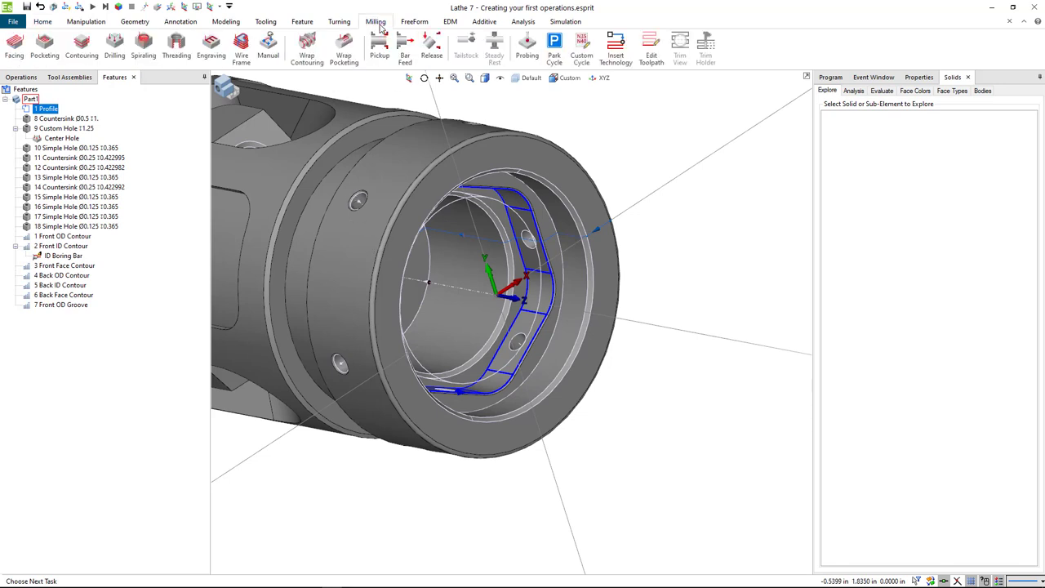
left_click(87, 60)
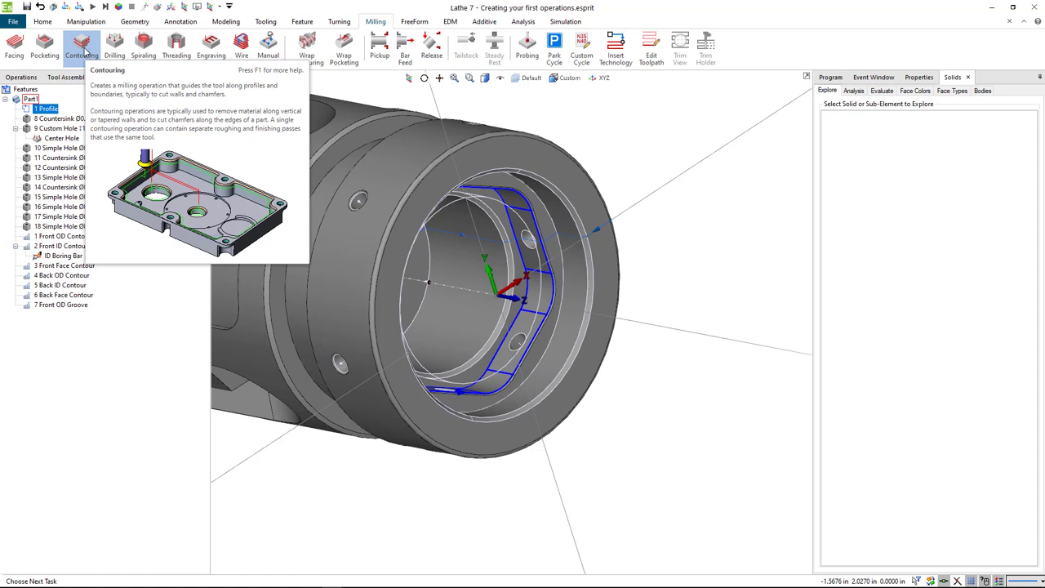
Name the contouring operation ID hex and assign the REM 10mm 1.5R end mill.
left_click(85, 51)
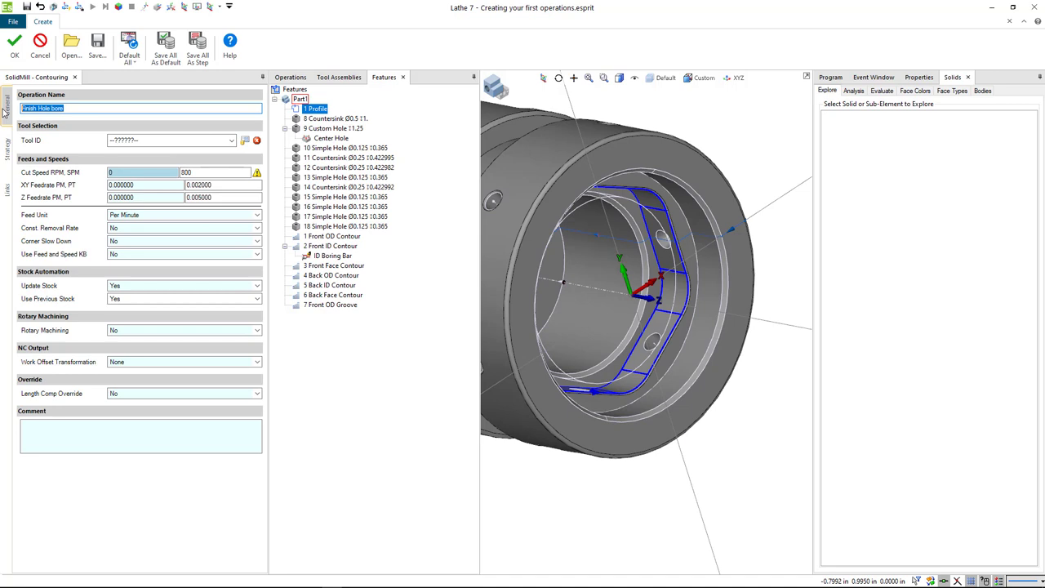
type("ID hex")
left_click(156, 141)
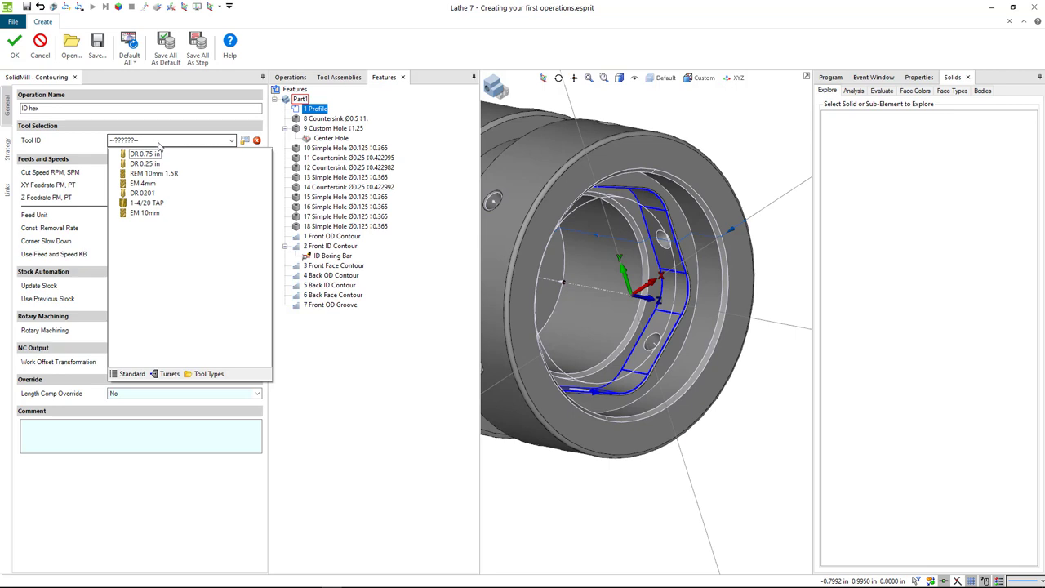
left_click(166, 174)
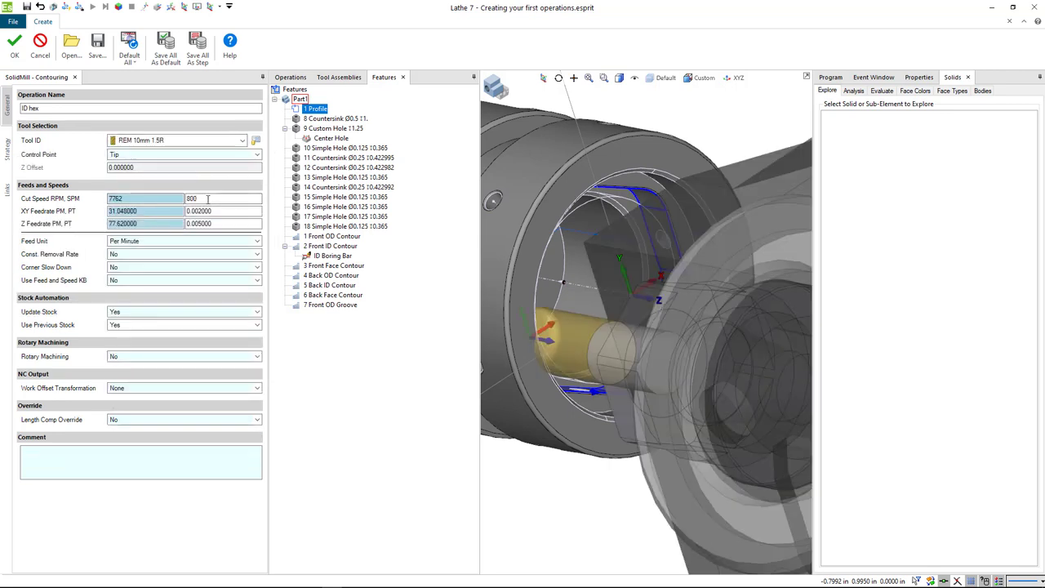
Set the cut speed to 500 and the XY feed per tooth to 0.003.
double_click(206, 198)
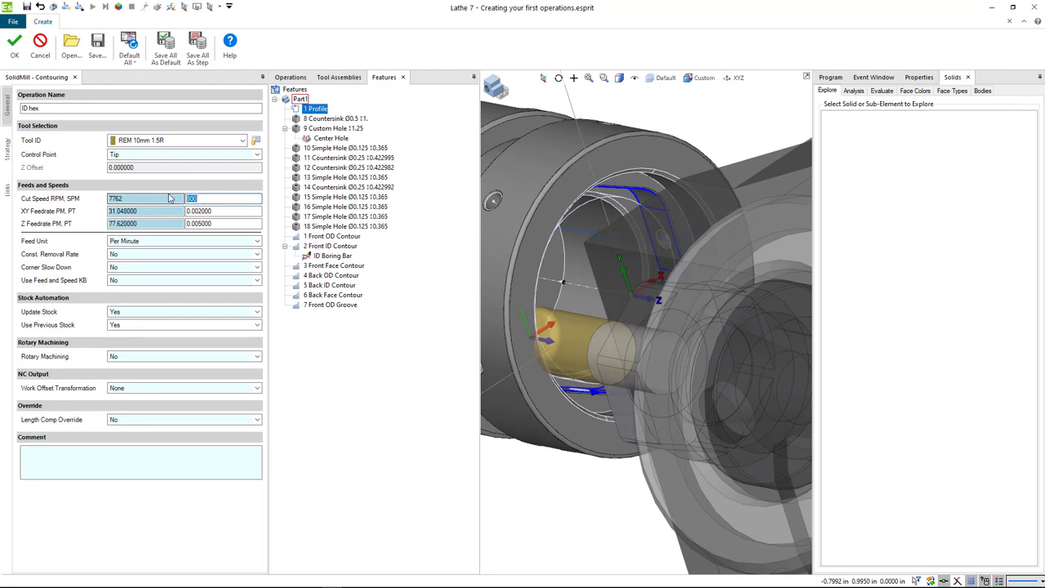
type("500")
left_click(206, 211)
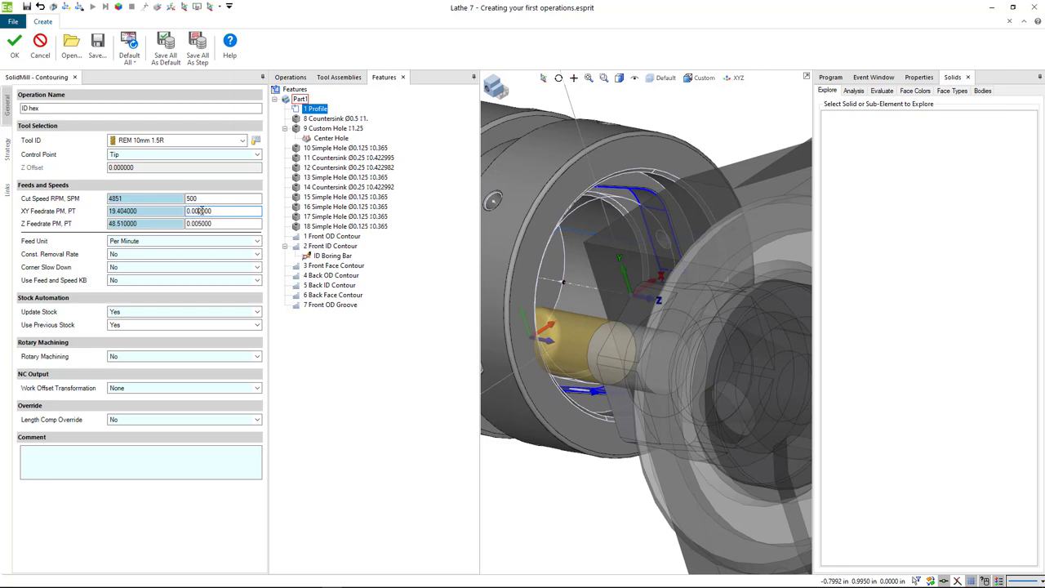
key("BackSpace")
type("3")
key("Tab")
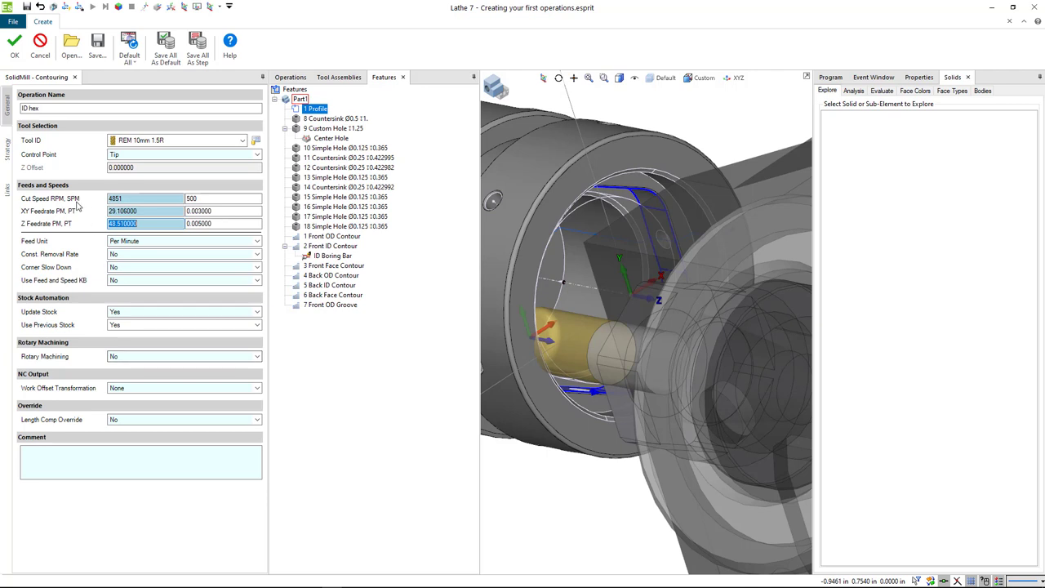
left_click(11, 158)
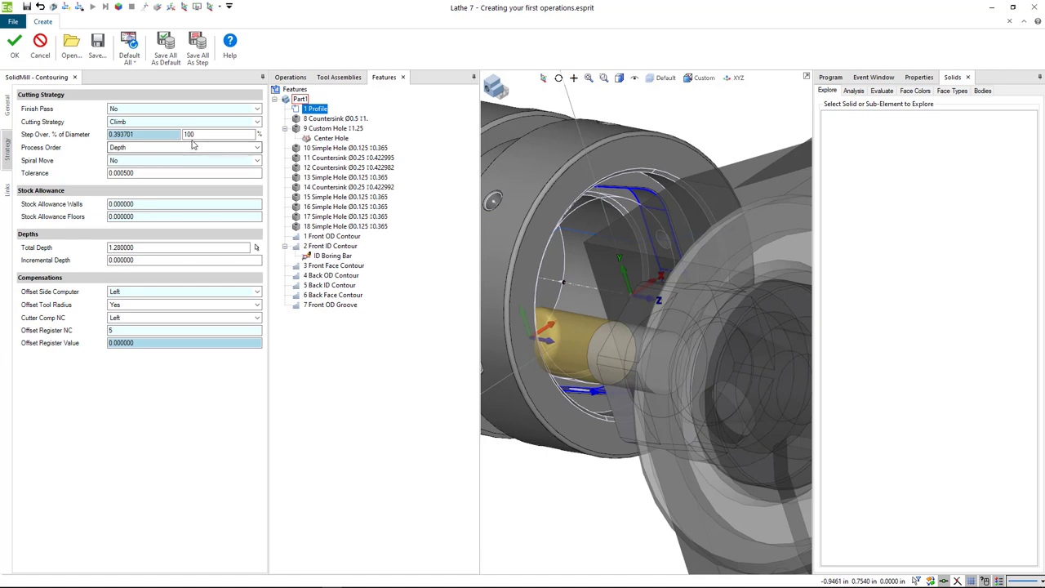
Change the Strategy page's Total Depth from 1.28 to 0.24 to match the pocket depth.
right_click(145, 247)
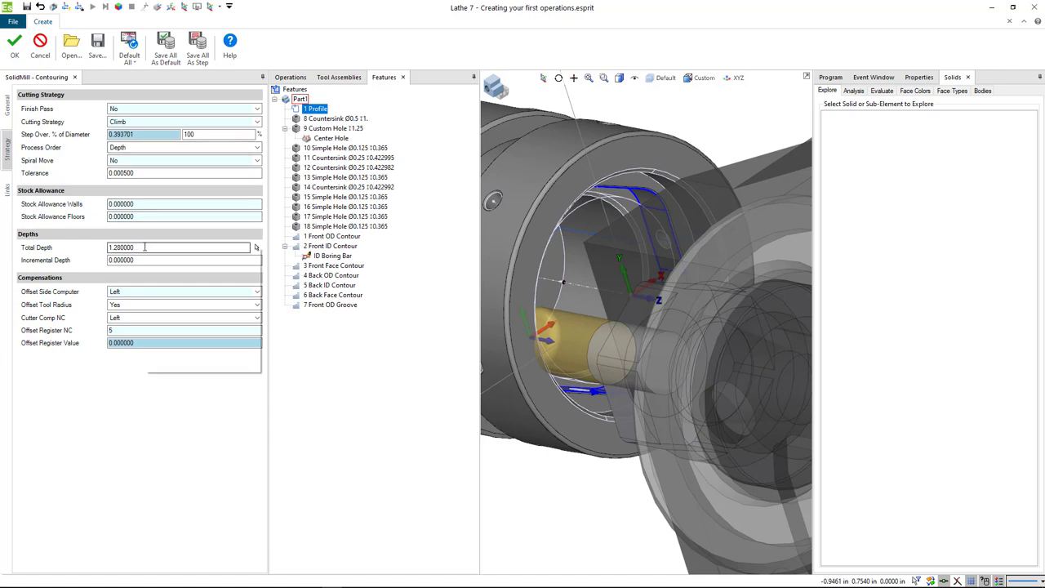
left_click(140, 247)
double_click(115, 247)
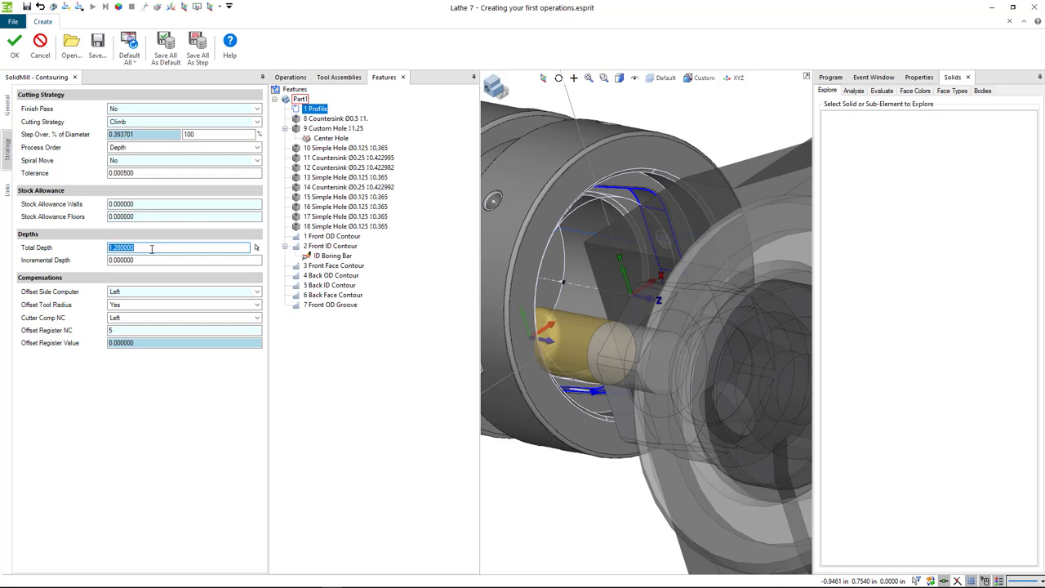
right_click(149, 248)
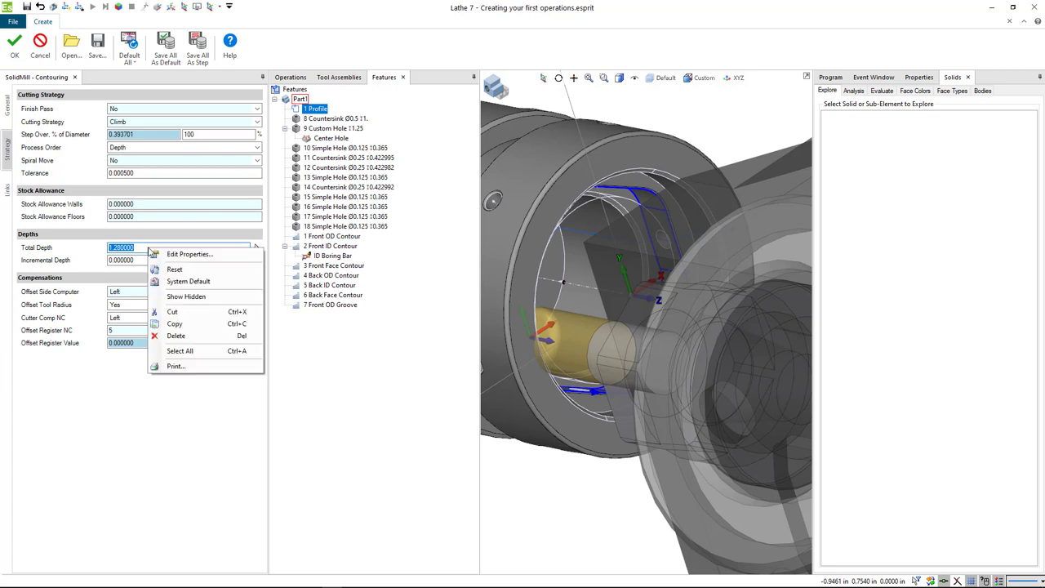
left_click(185, 281)
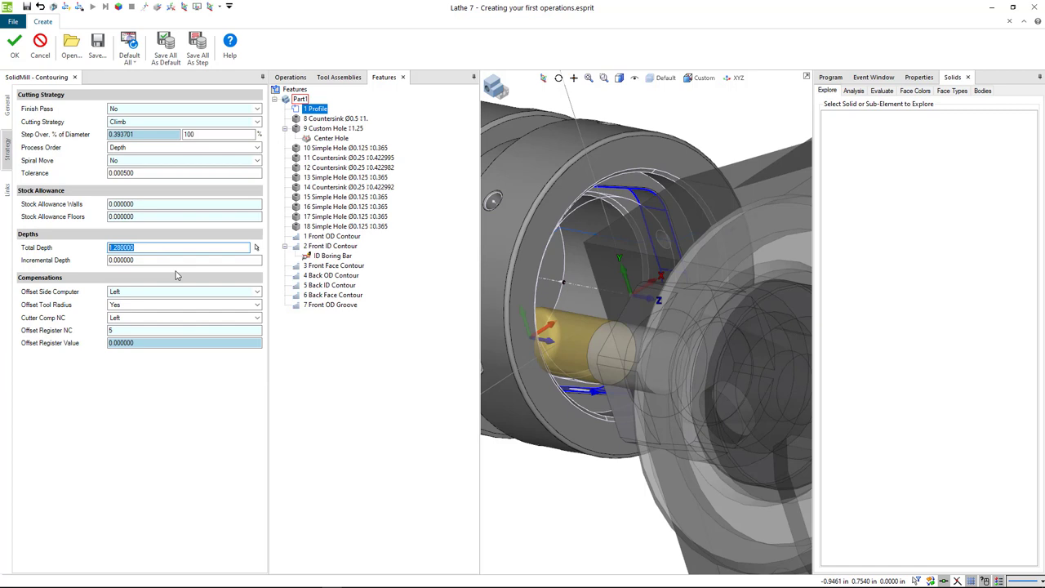
type("0.24")
key("Return")
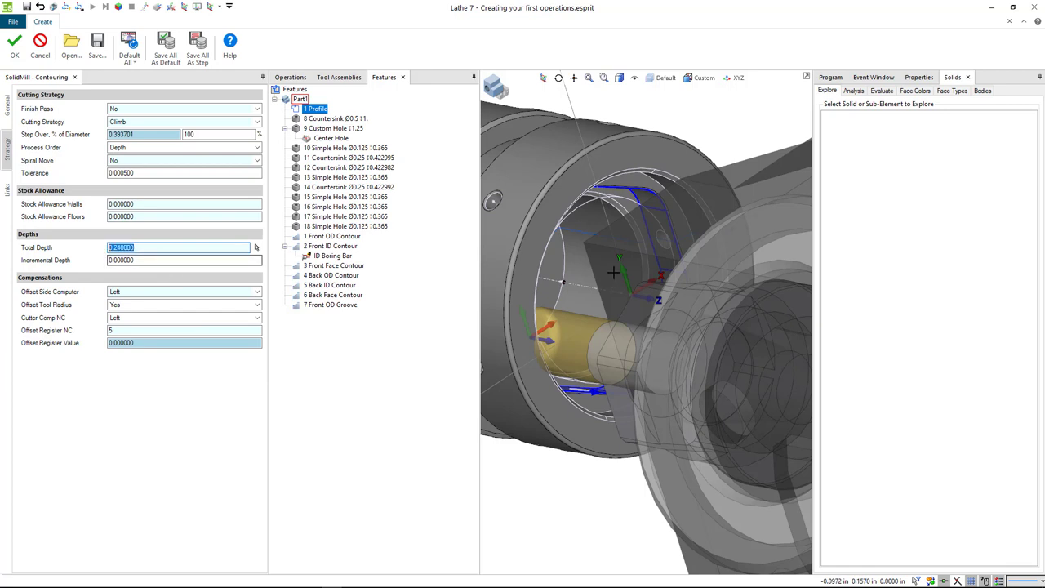
scroll(641, 196, "up", 2)
scroll(644, 198, "down", 1)
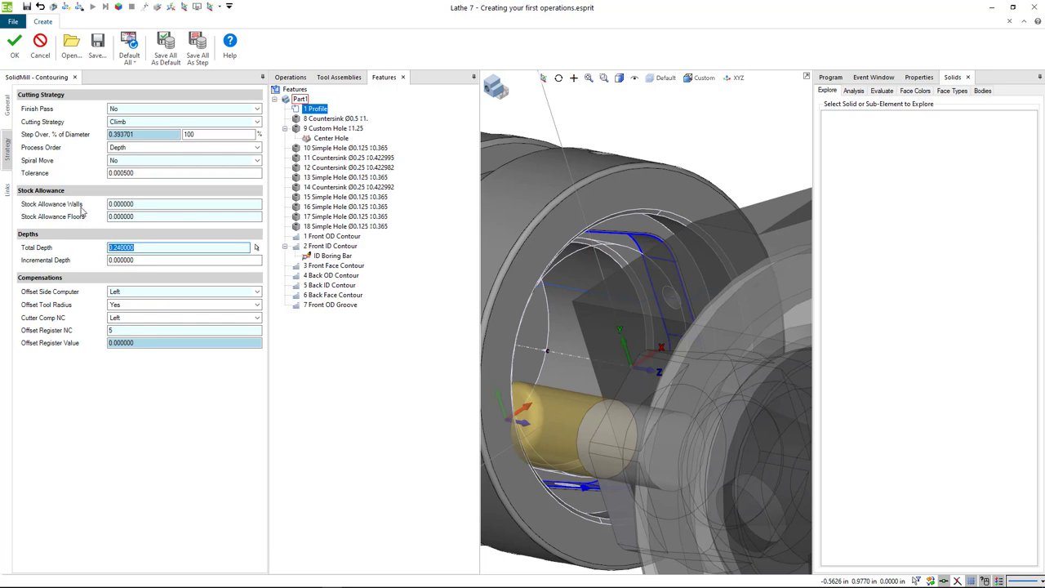
On the Links page, set the Return Plane to Full Clearance at 0.1.
left_click(8, 189)
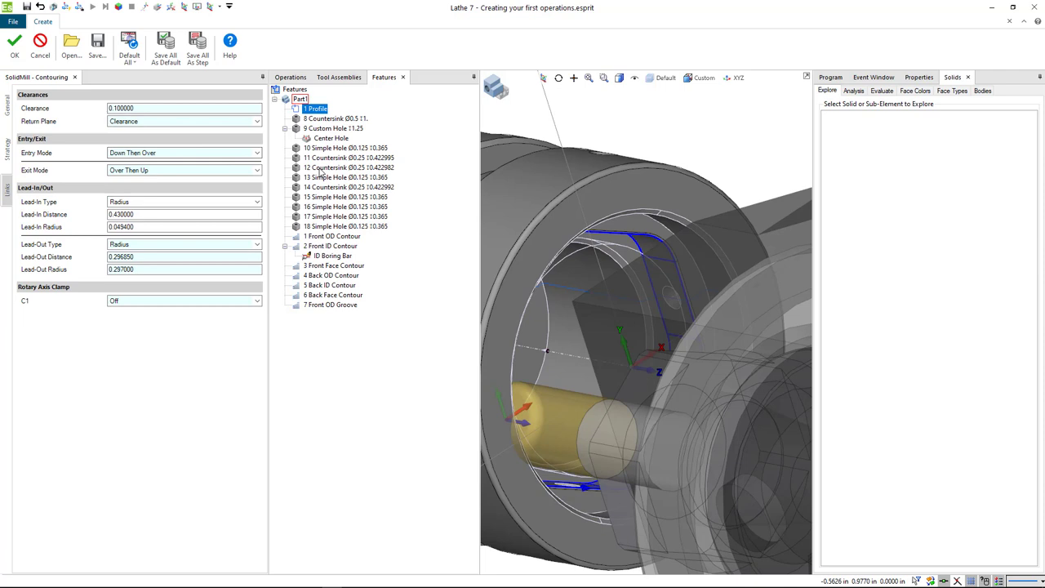
left_click(144, 122)
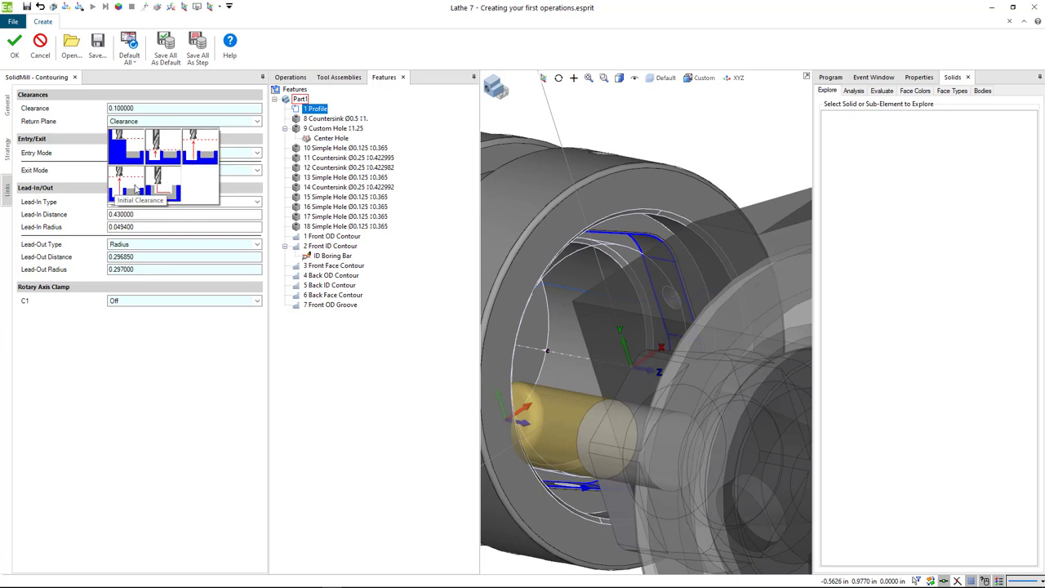
left_click(202, 153)
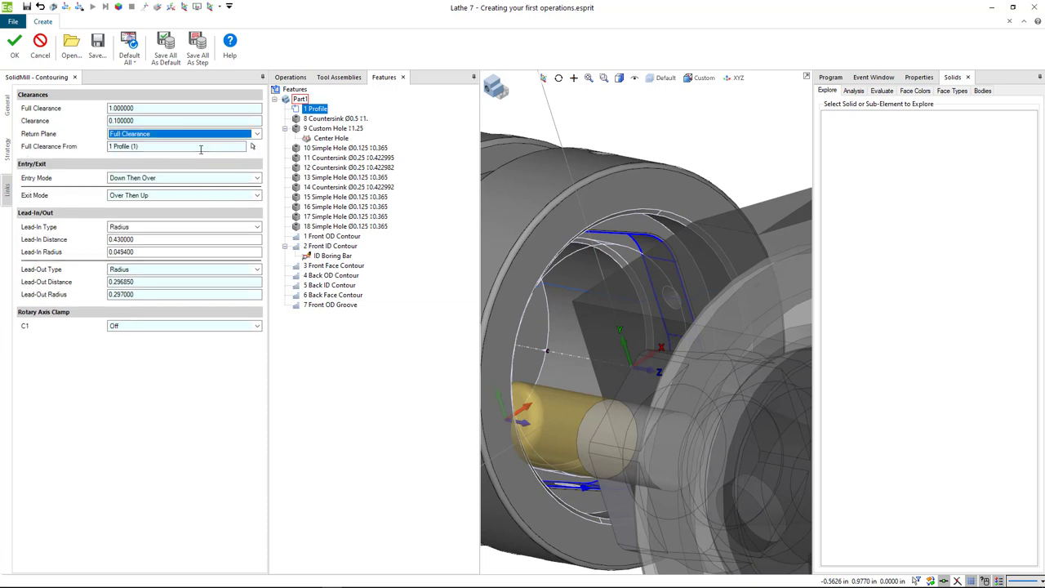
double_click(144, 108)
key("BackSpace")
type(".")
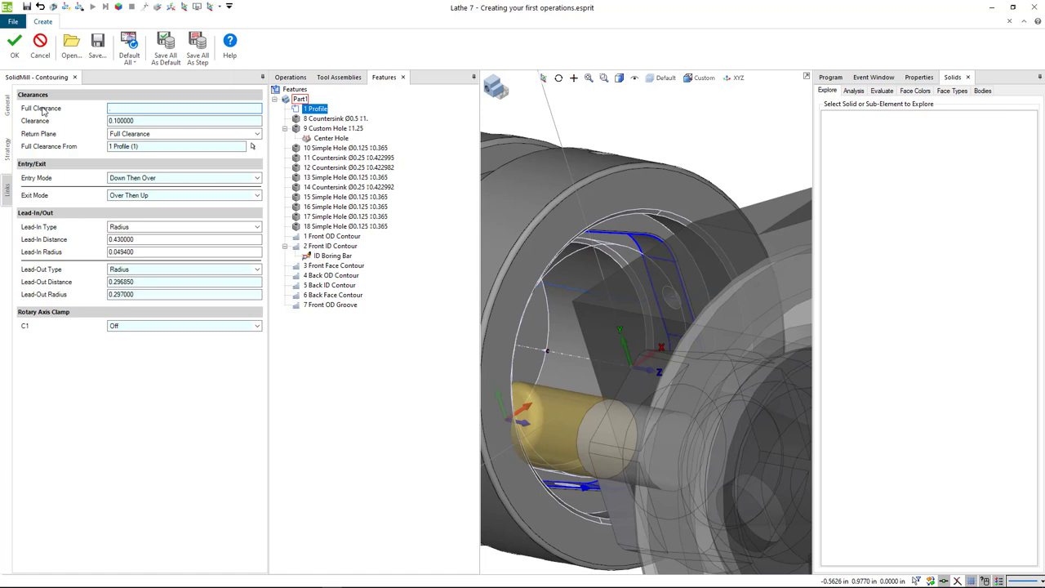
type("1")
Measure the full clearance from the whole solid model and create the ID hex operation.
left_click(253, 147)
left_click(674, 192)
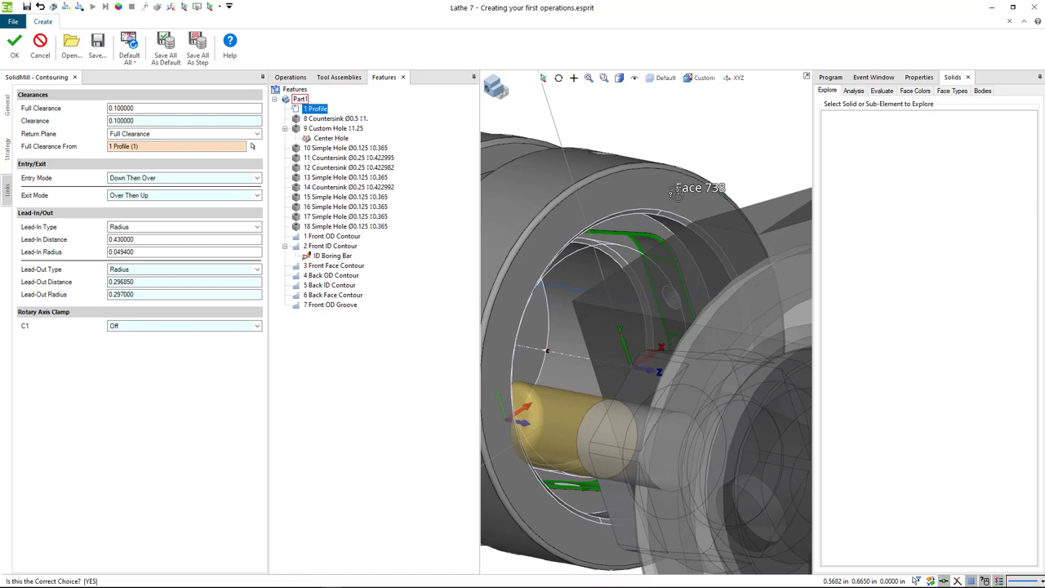
key("n")
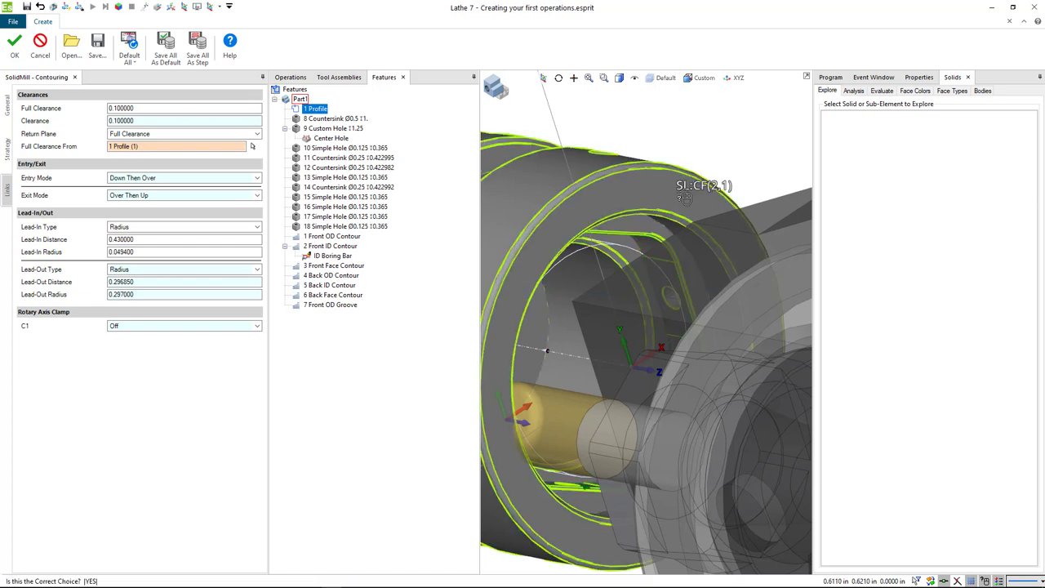
left_click(685, 194)
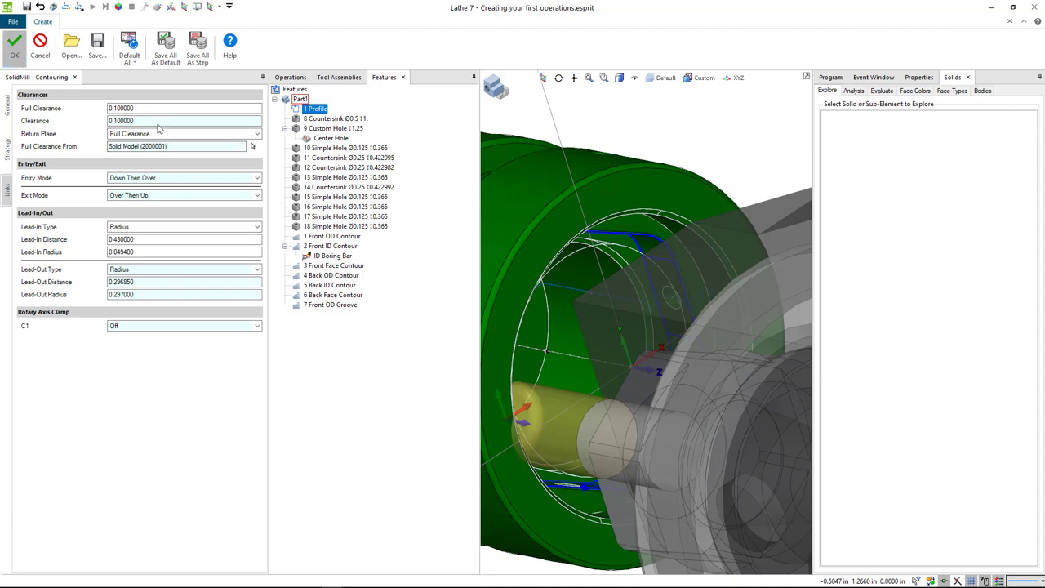
key("Return")
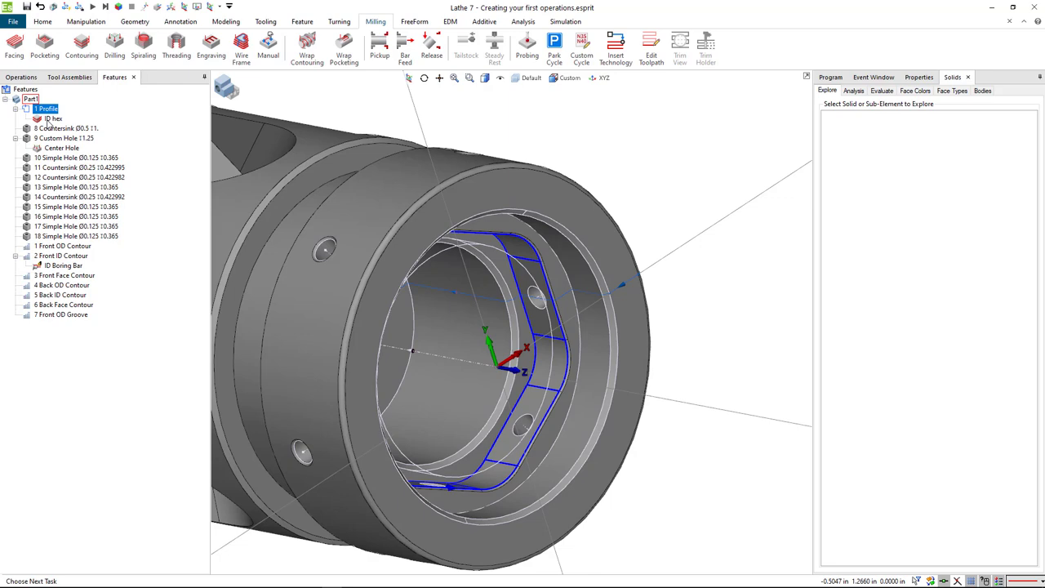
middle_click_drag(543, 282, 525, 314)
scroll(519, 306, "up", 5)
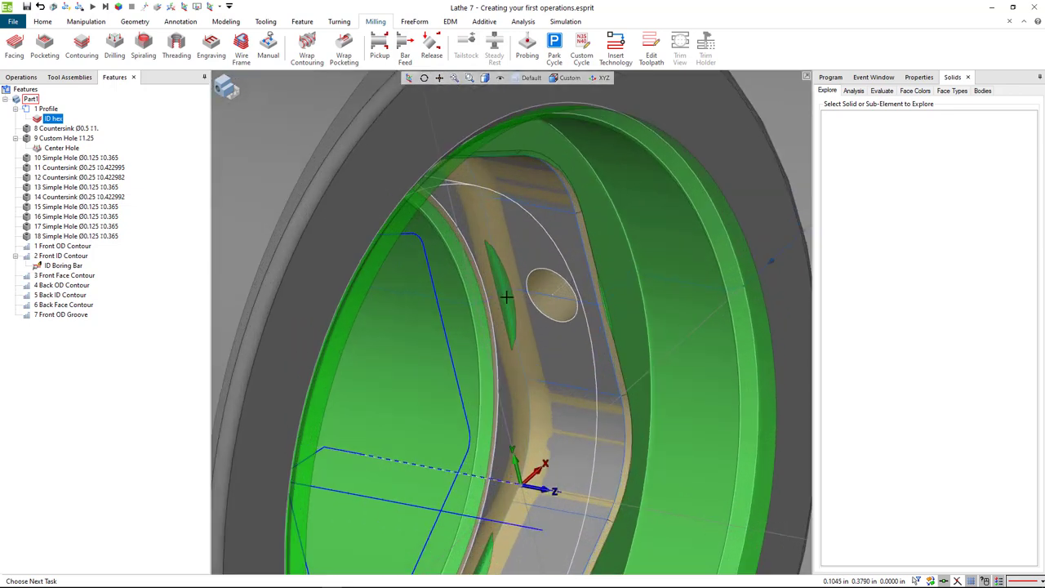
scroll(497, 258, "down", 5)
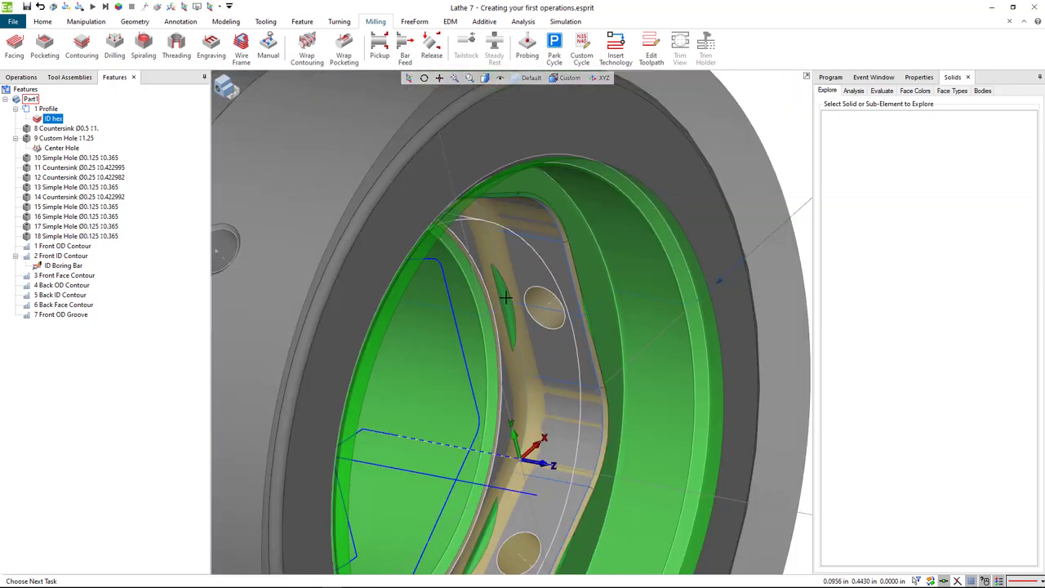
scroll(506, 304, "up", 5)
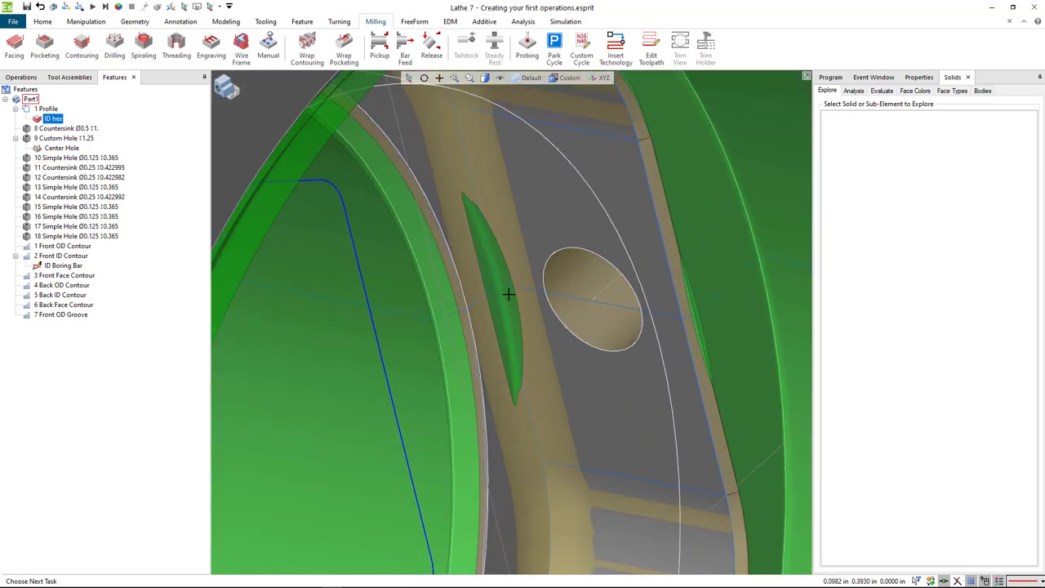
scroll(508, 294, "down", 3)
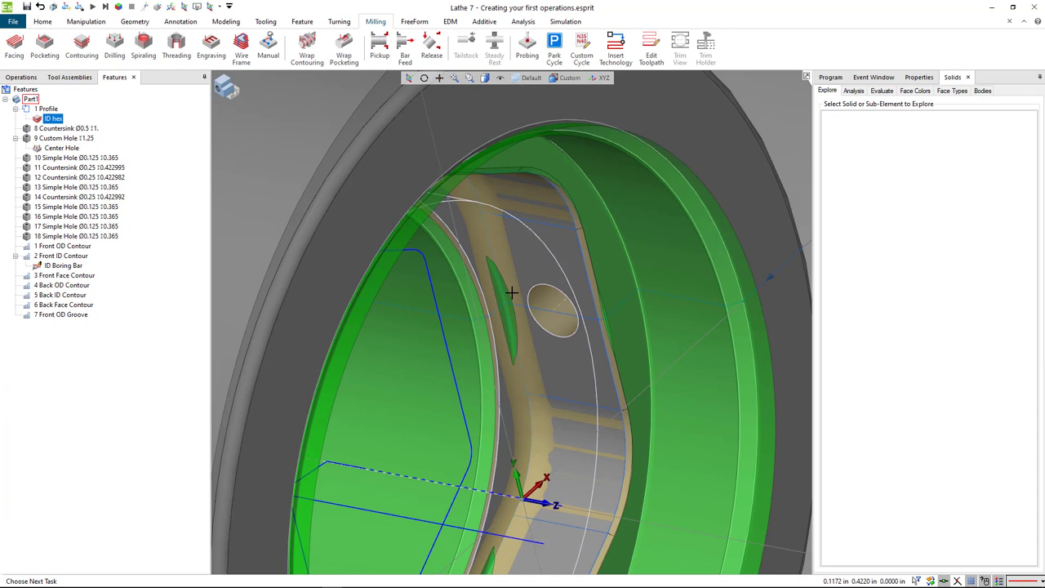
scroll(508, 291, "down", 2)
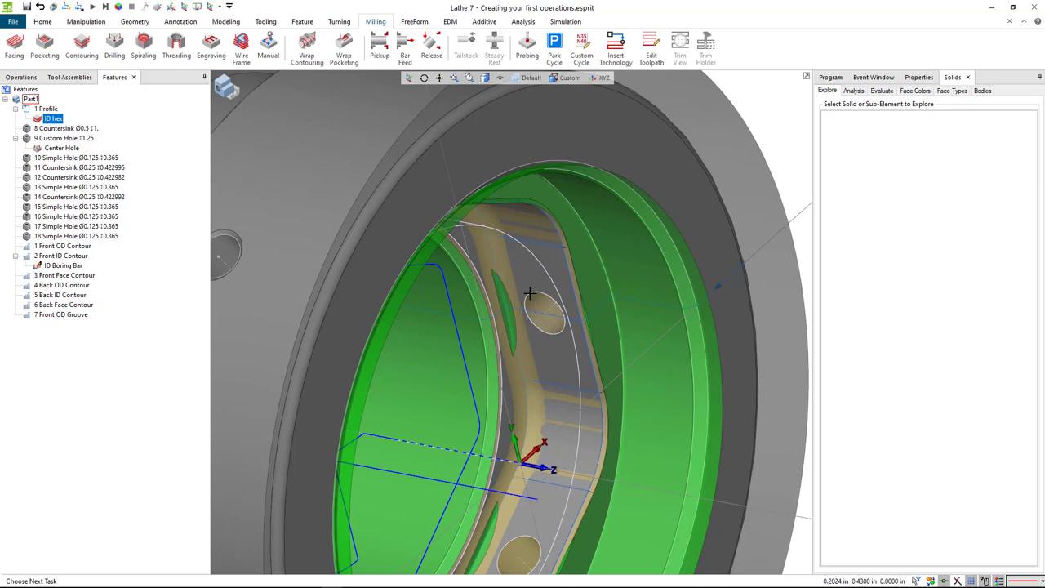
scroll(530, 294, "down", 3)
middle_click_drag(530, 294, 520, 312)
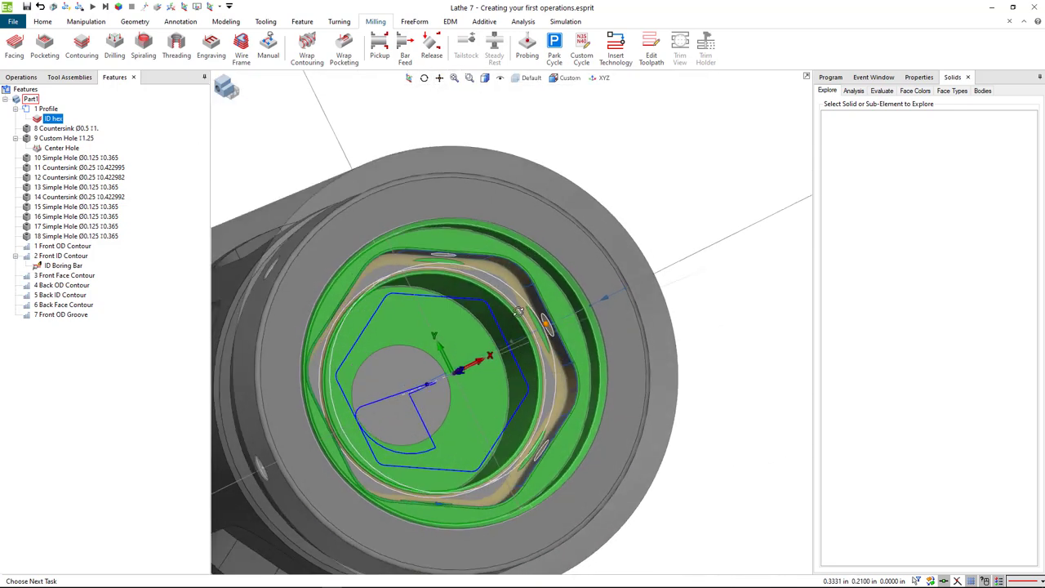
scroll(519, 312, "up", 1)
scroll(456, 265, "up", 5)
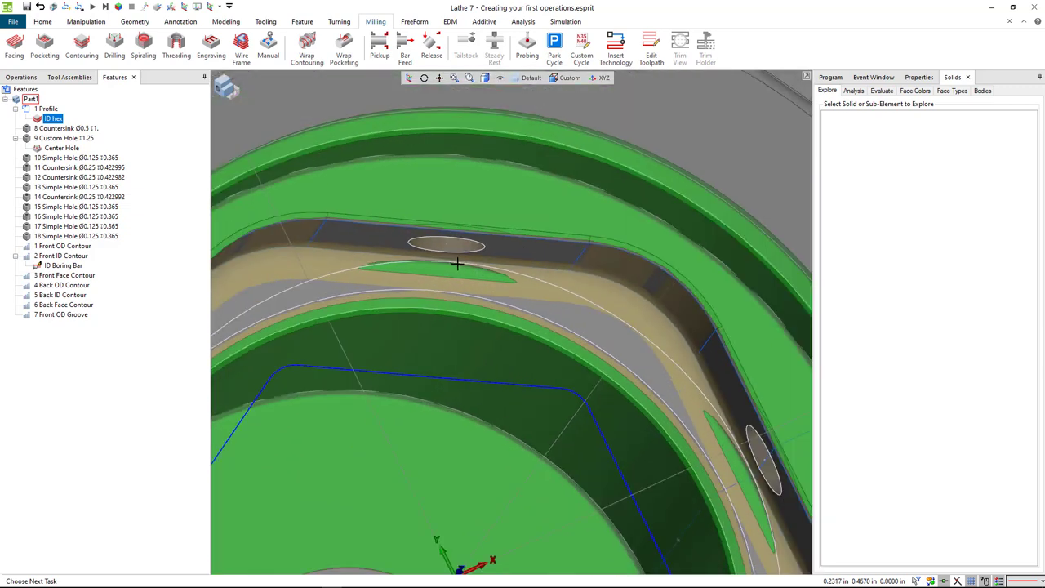
scroll(455, 265, "down", 1)
middle_click_drag(645, 429, 630, 294)
scroll(601, 280, "down", 2)
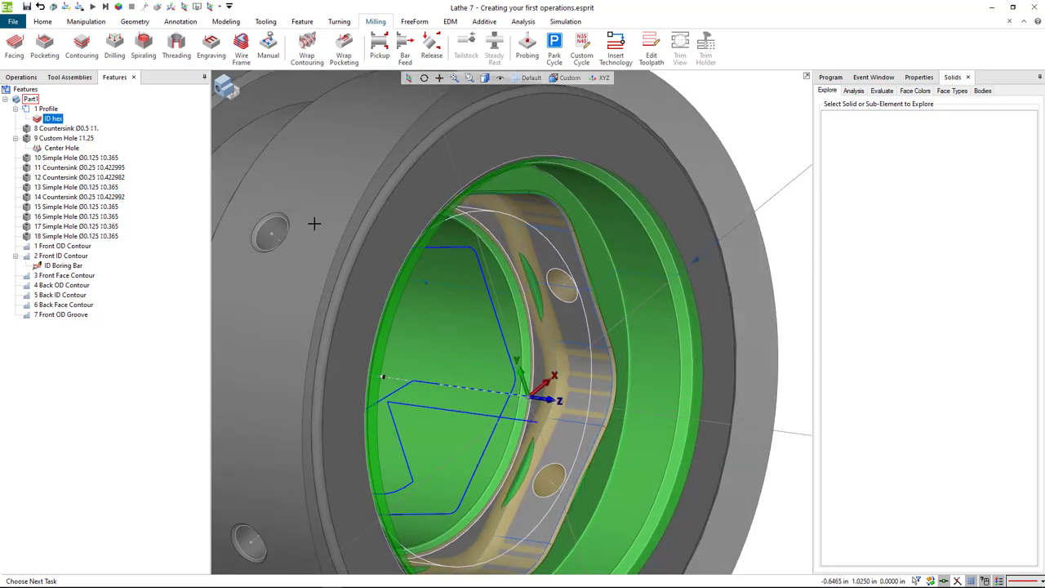
Rename the T5 end mill to REM 10mm 0.5R and set its tool radius to 0.02.
left_click(70, 77)
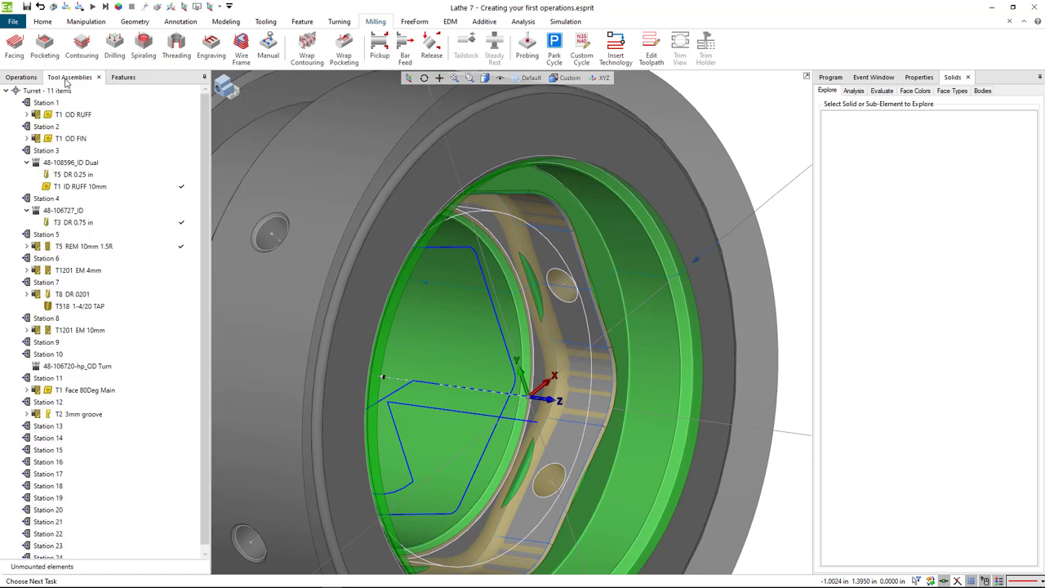
left_click(94, 246)
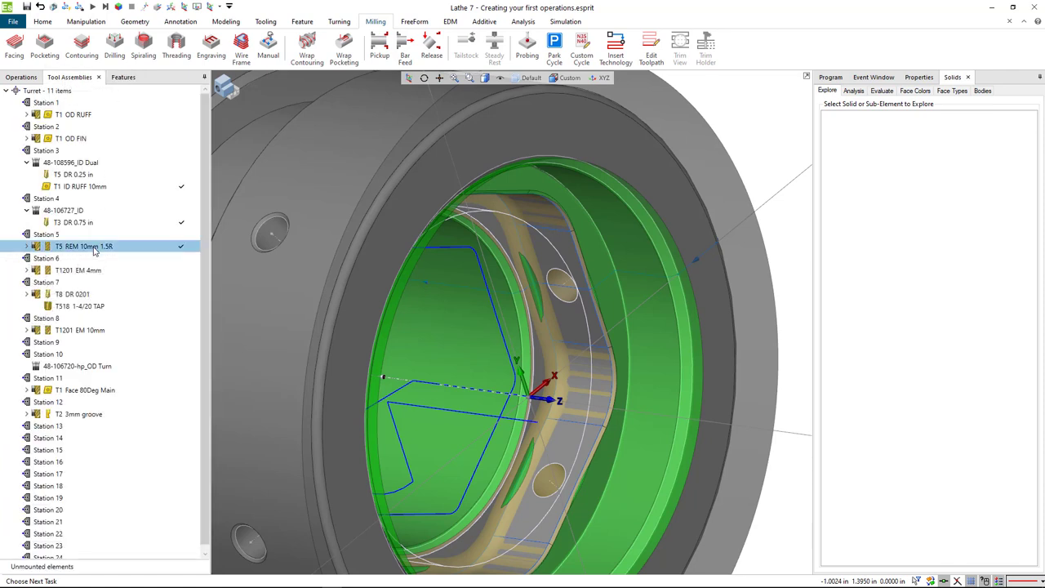
left_click(27, 247)
double_click(94, 271)
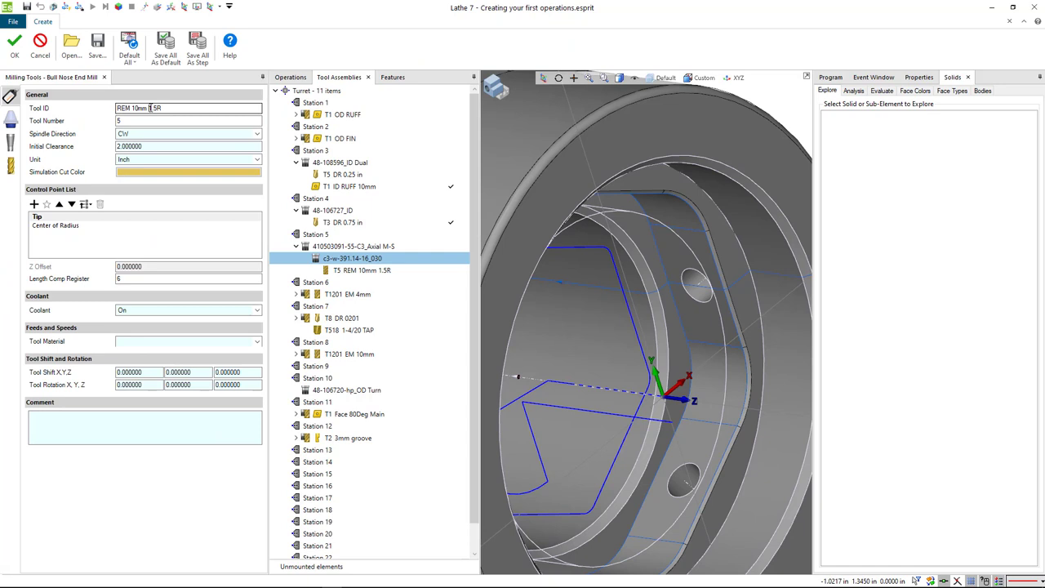
left_click(151, 109)
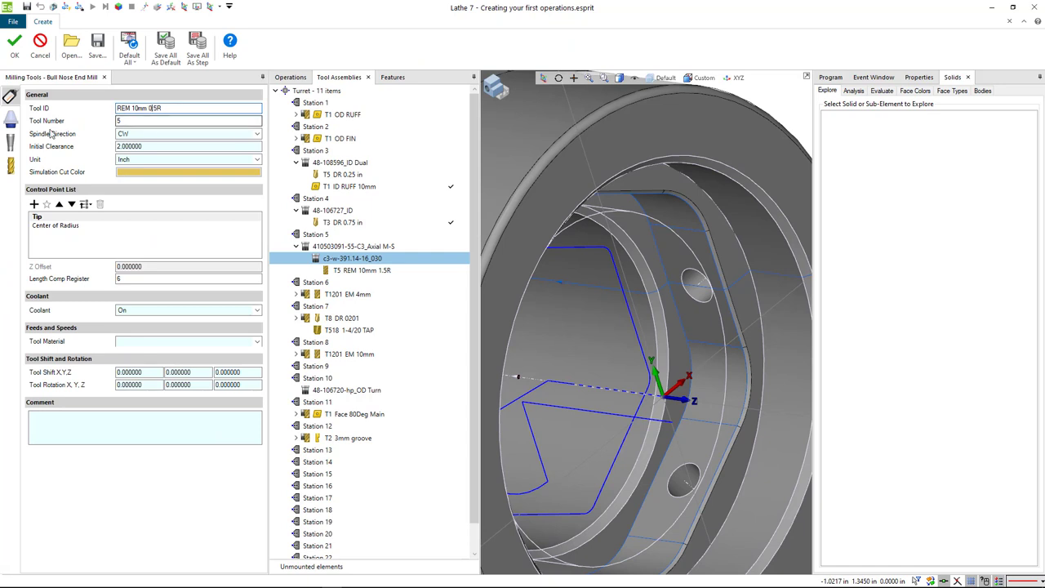
left_click(10, 166)
left_click(150, 287)
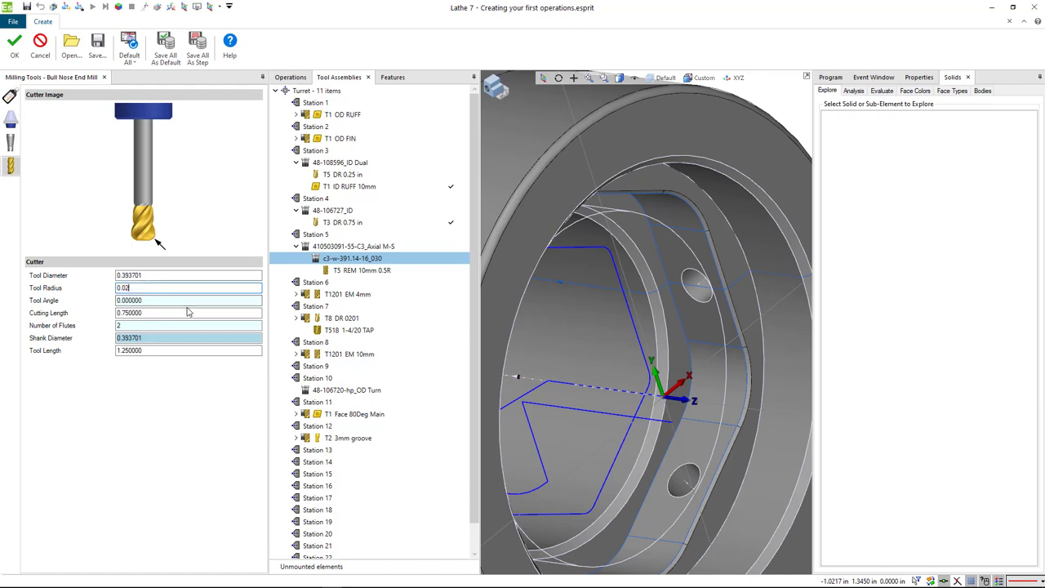
left_click(15, 46)
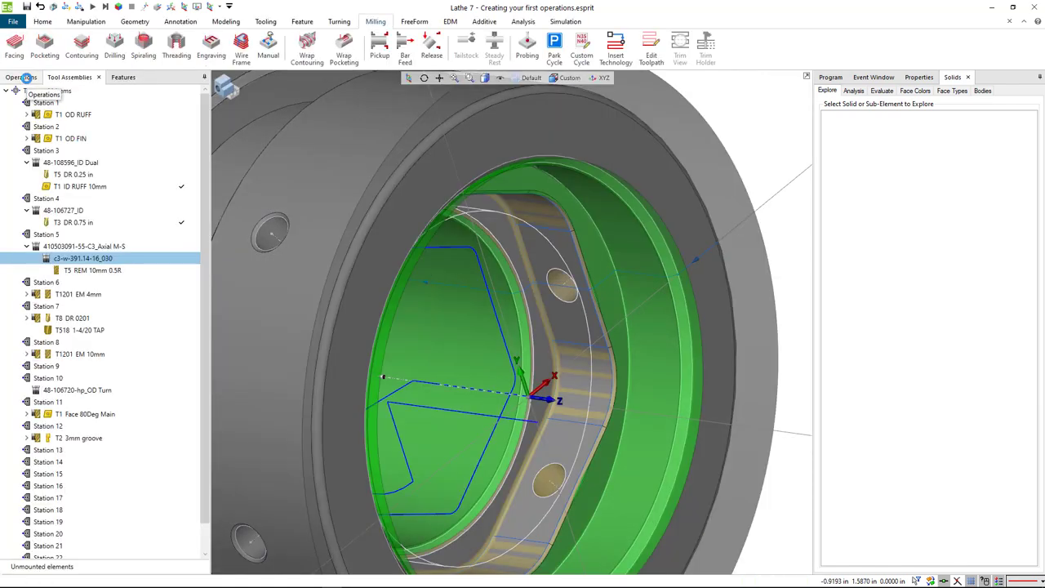
left_click(27, 77)
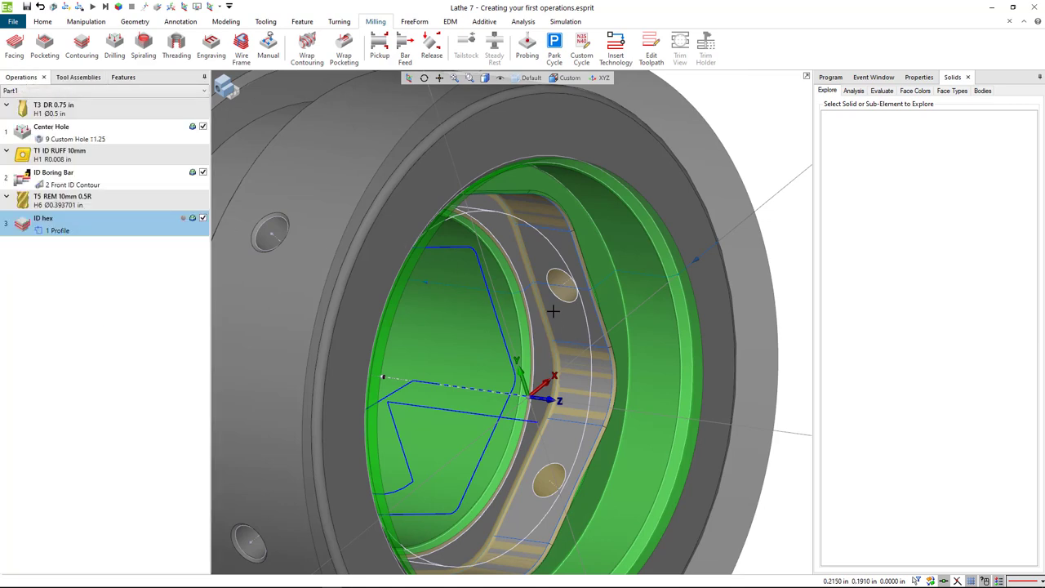
middle_click_drag(553, 312, 594, 298)
scroll(603, 297, "down", 3)
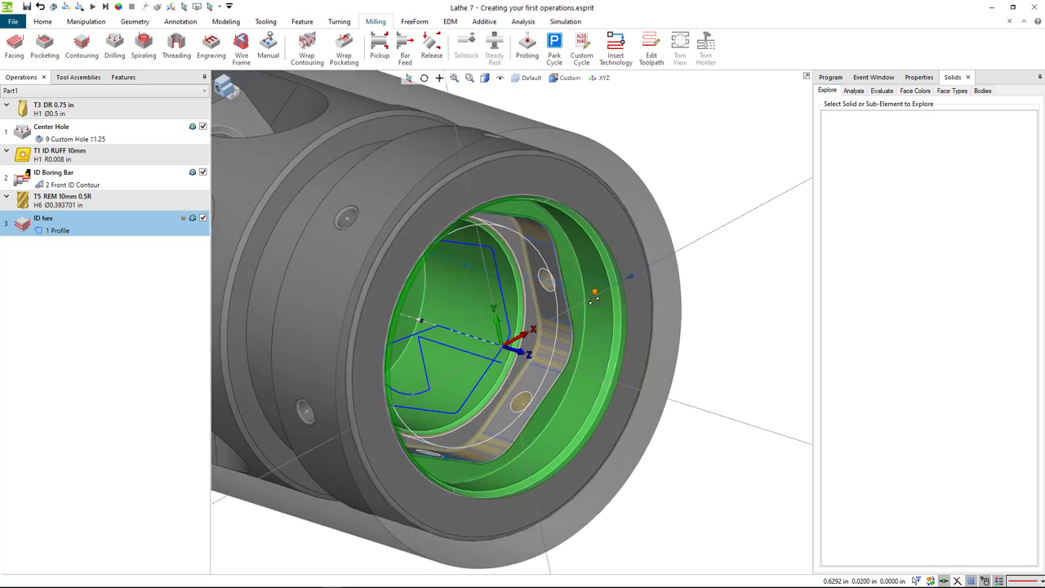
scroll(564, 317, "up", 2)
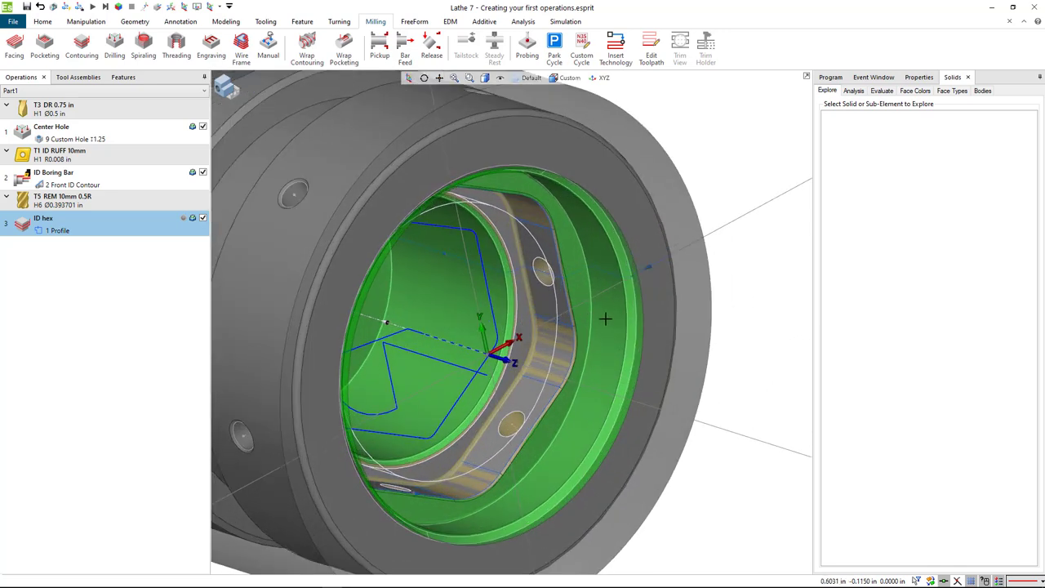
scroll(691, 259, "down", 3)
middle_click_drag(691, 259, 669, 245)
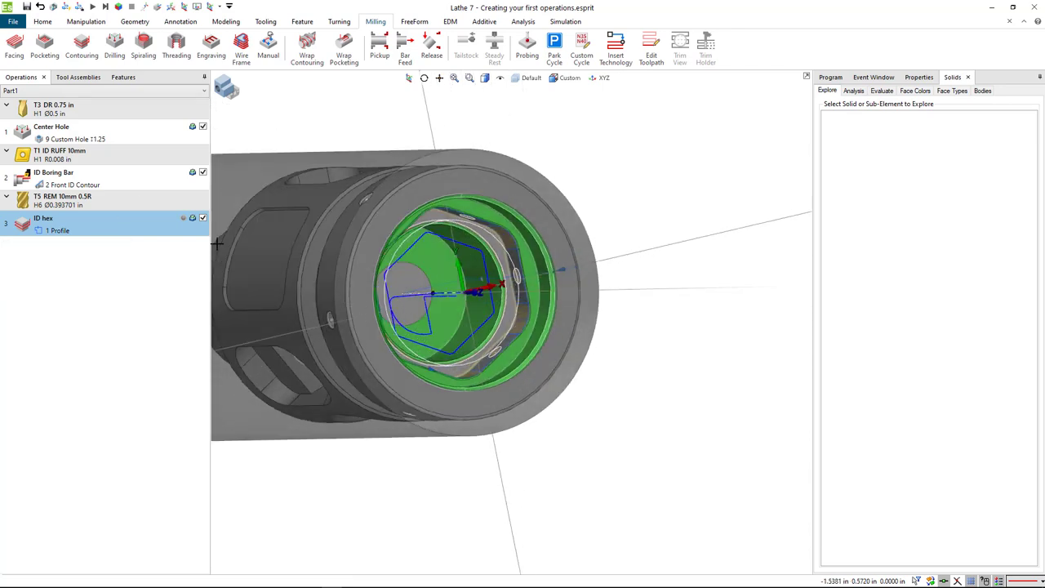
In ID hex's Links settings, set both Lead-In and Lead-Out Distance to 0.4.
double_click(133, 229)
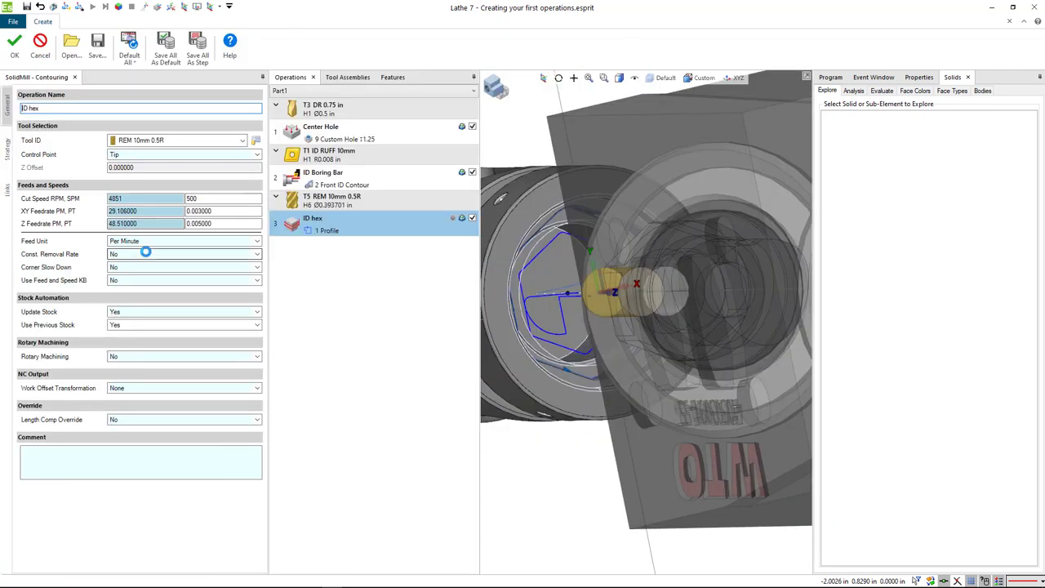
left_click(9, 193)
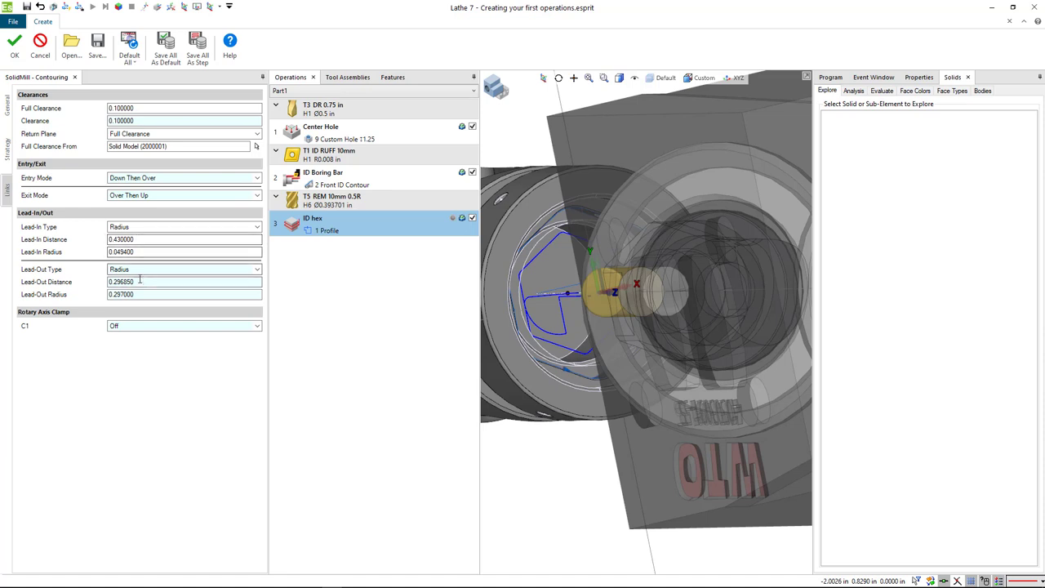
left_click(130, 239)
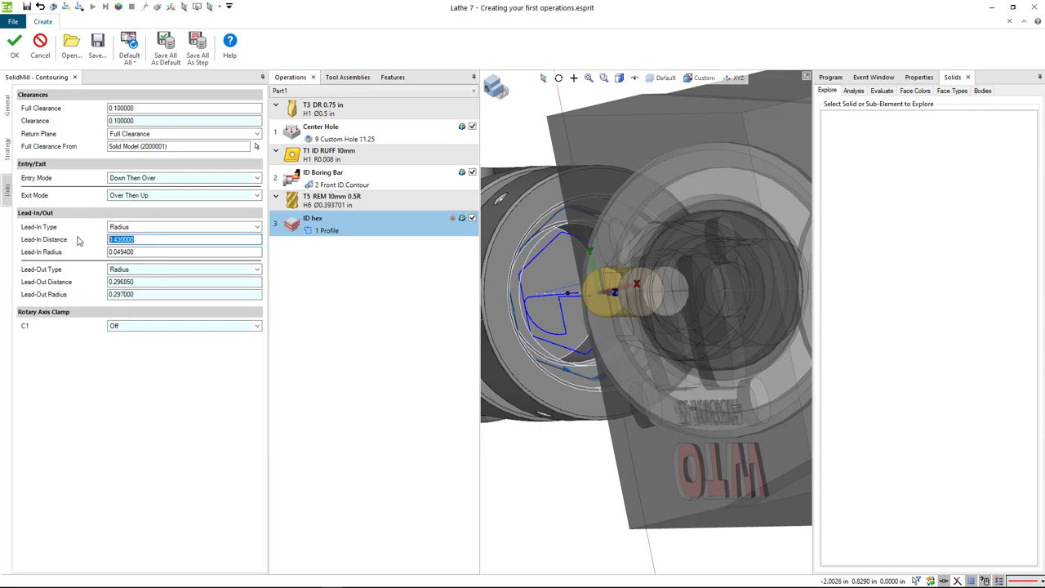
type(".4")
left_click(98, 282)
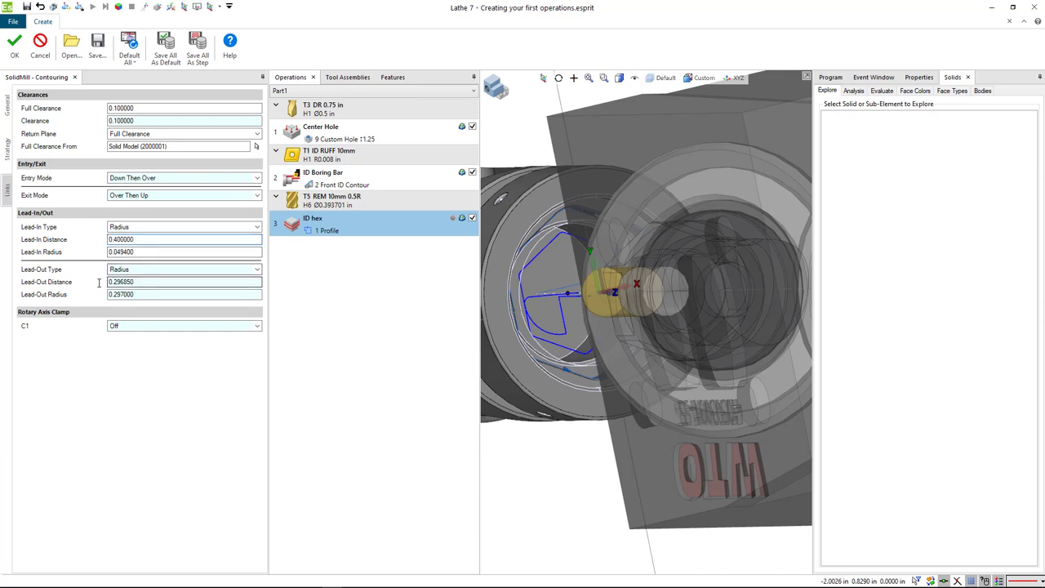
type(".4")
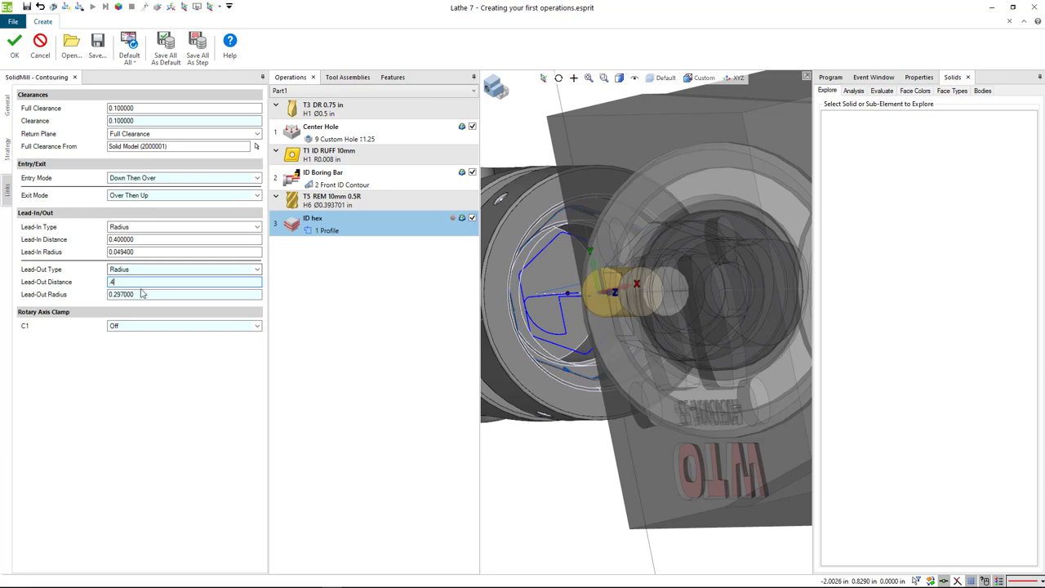
Set both Lead-In and Lead-Out Radius to 0.05 and apply the operation.
left_click(139, 252)
left_click_drag(138, 251, 124, 253)
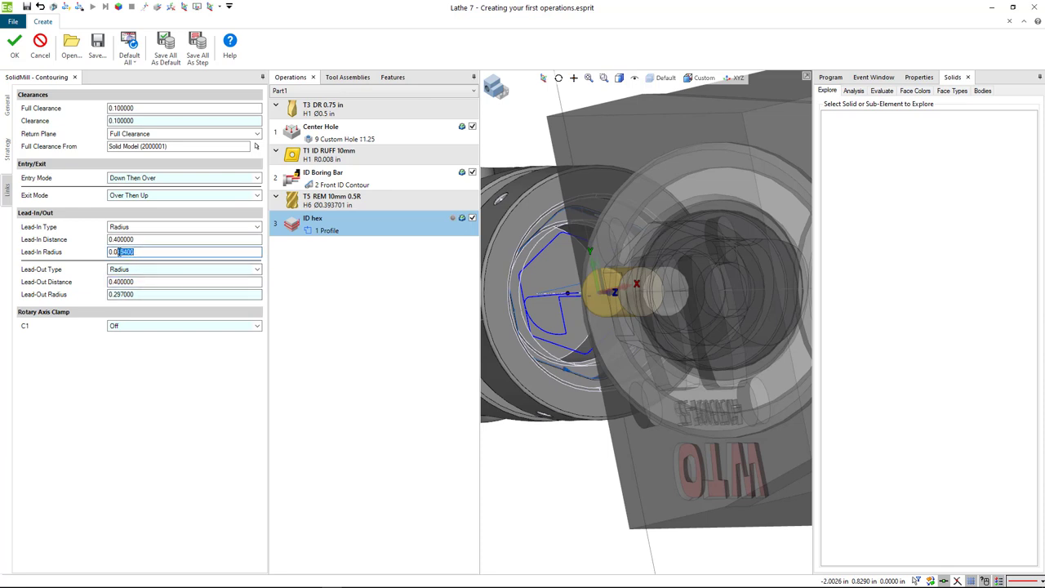
type("5")
left_click(146, 294)
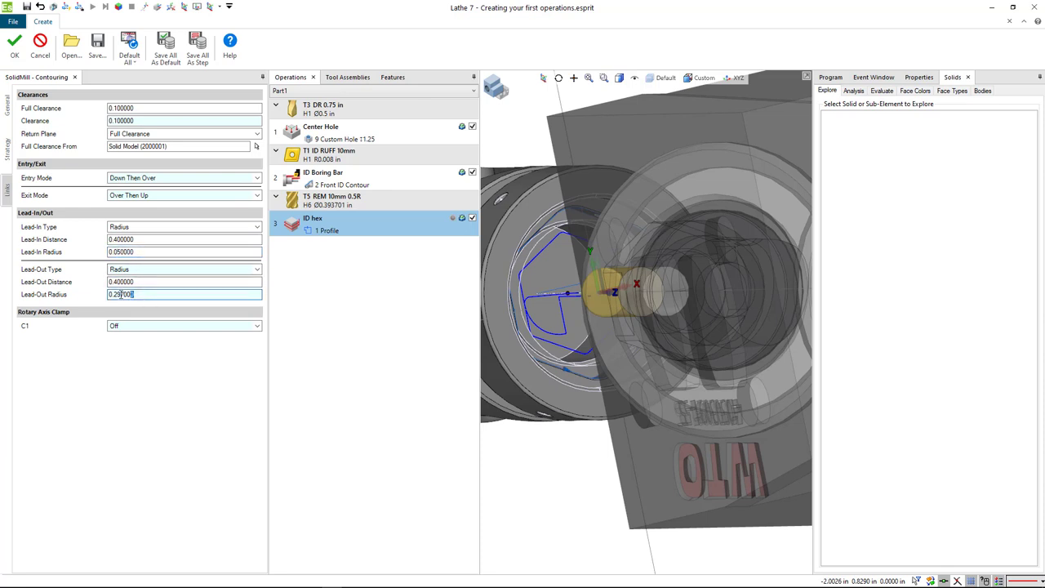
type(".05")
key("Return")
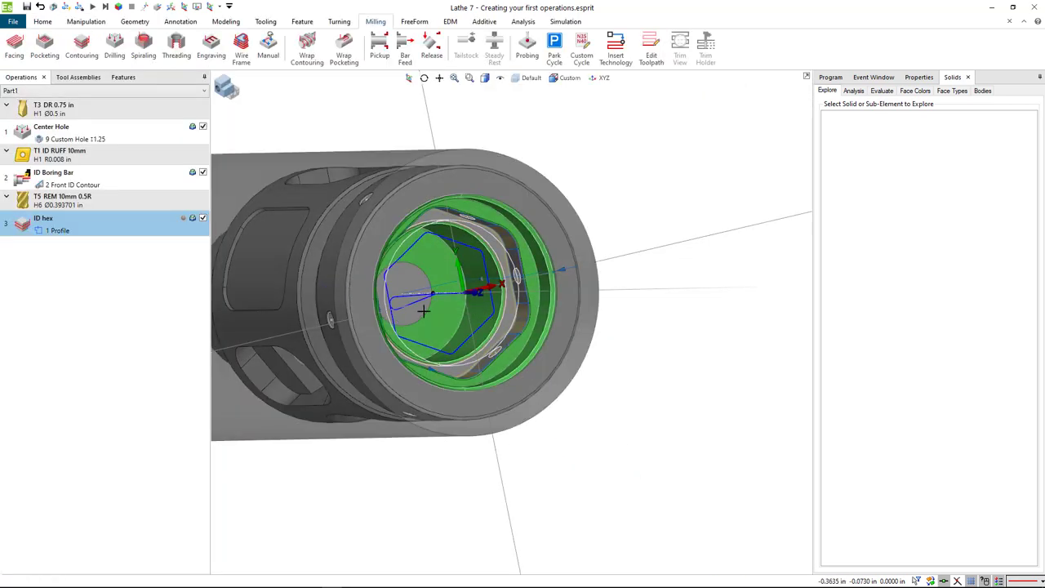
scroll(425, 310, "up", 5)
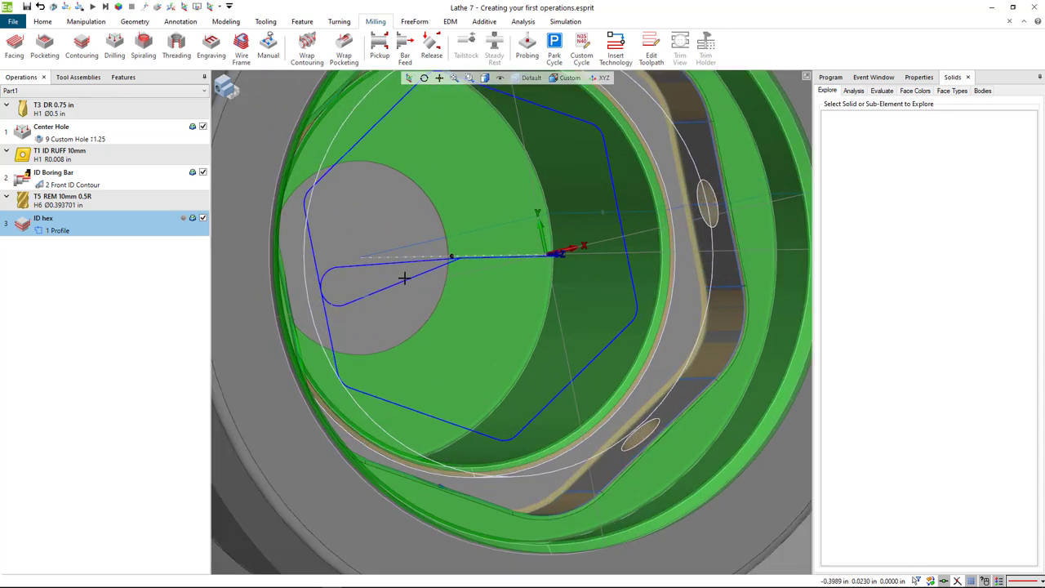
scroll(474, 327, "down", 5)
middle_click_drag(474, 326, 556, 333)
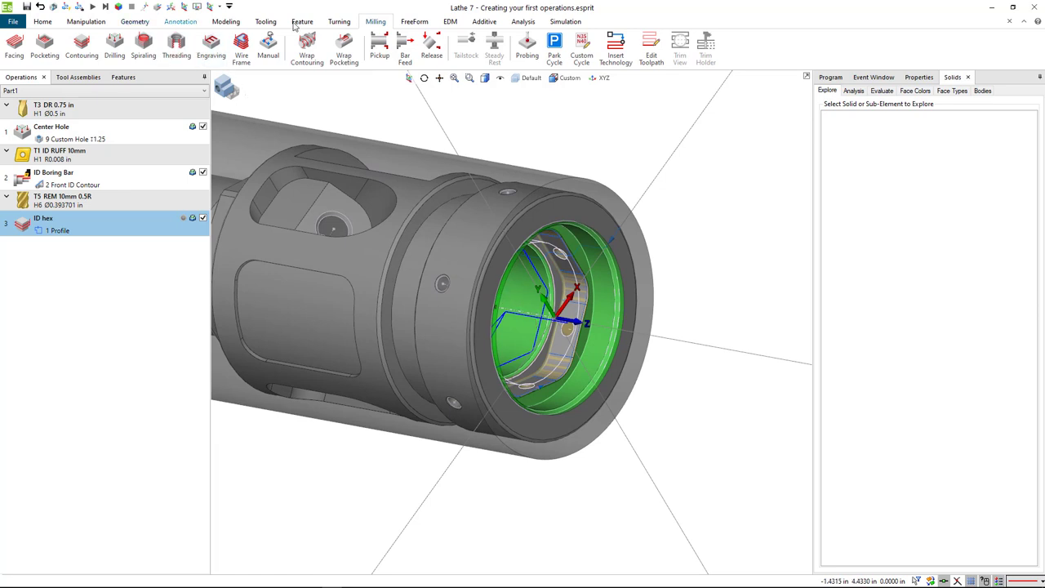
Play the ID hex machine simulation and confirm 0 errors and 0 warnings in the program list.
left_click(565, 21)
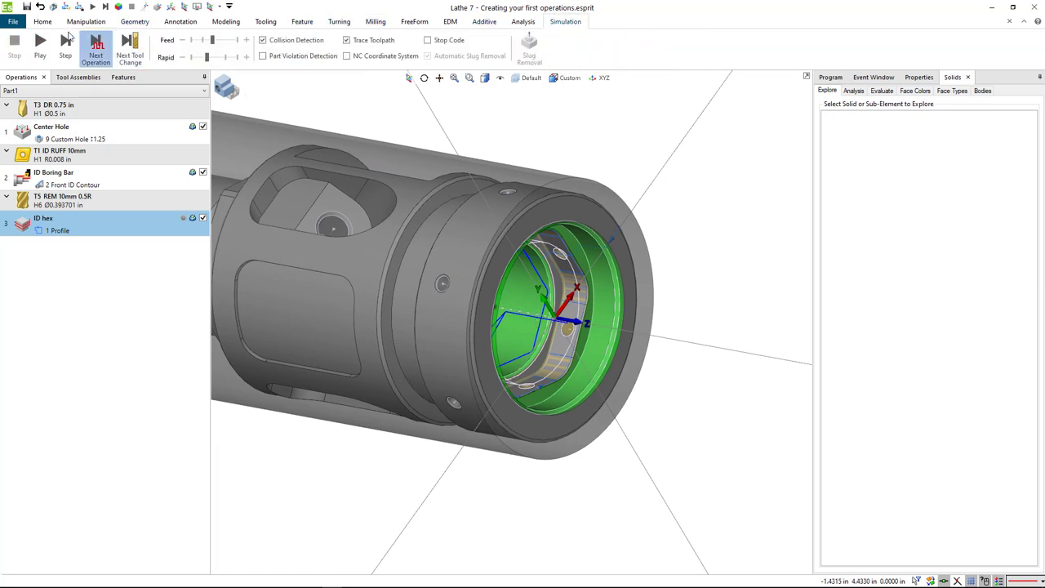
left_click(40, 47)
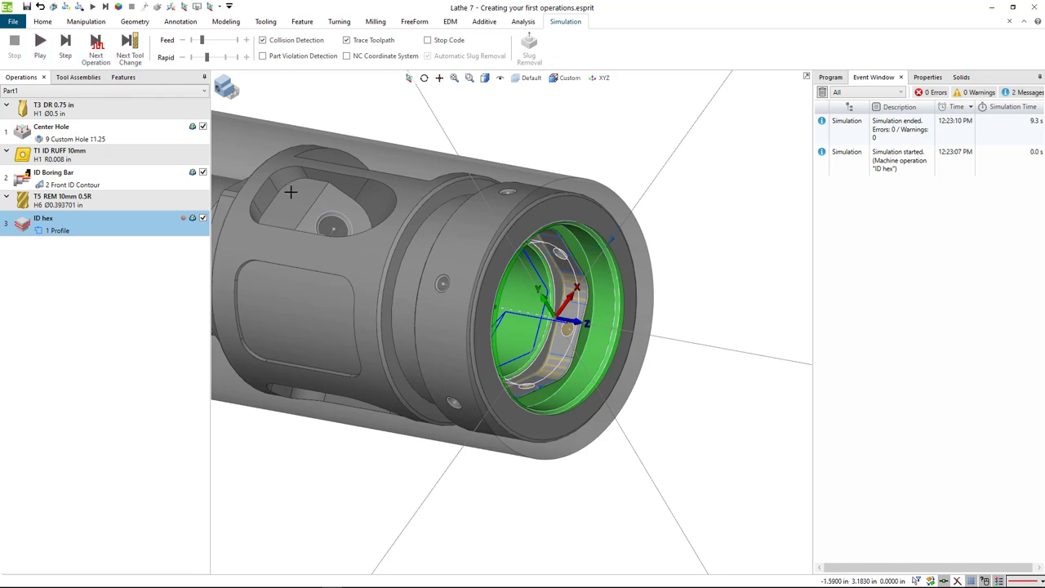
left_click(825, 77)
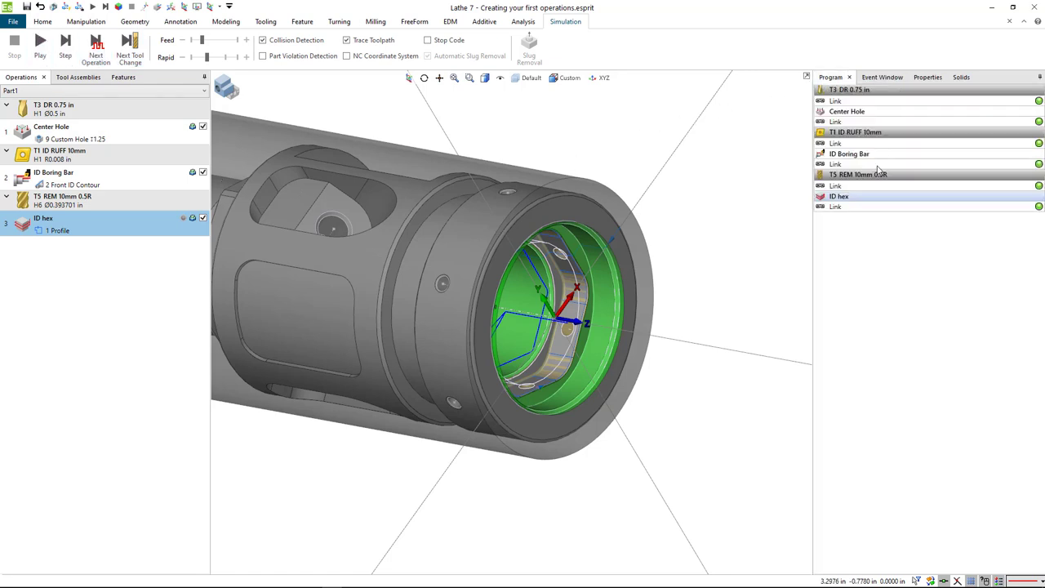
left_click(40, 45)
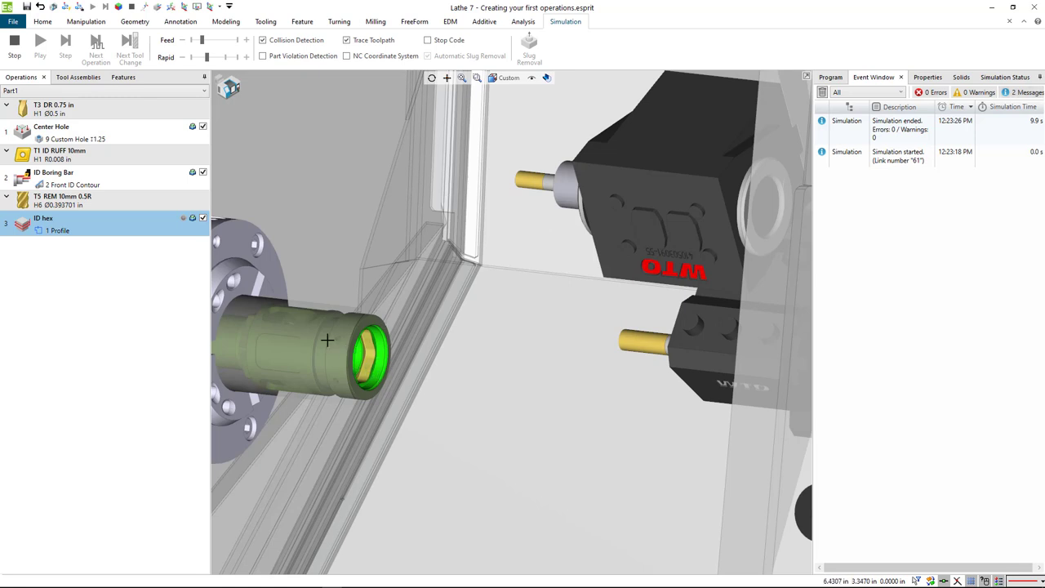
left_click(14, 45)
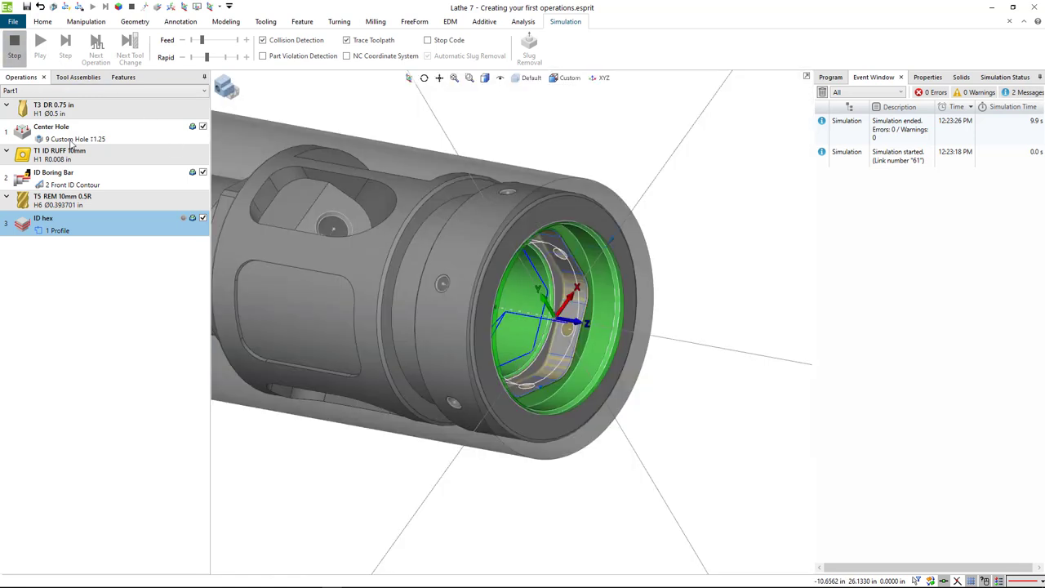
Set Rotary Machining to Yes on ID hex's General page and apply.
double_click(128, 220)
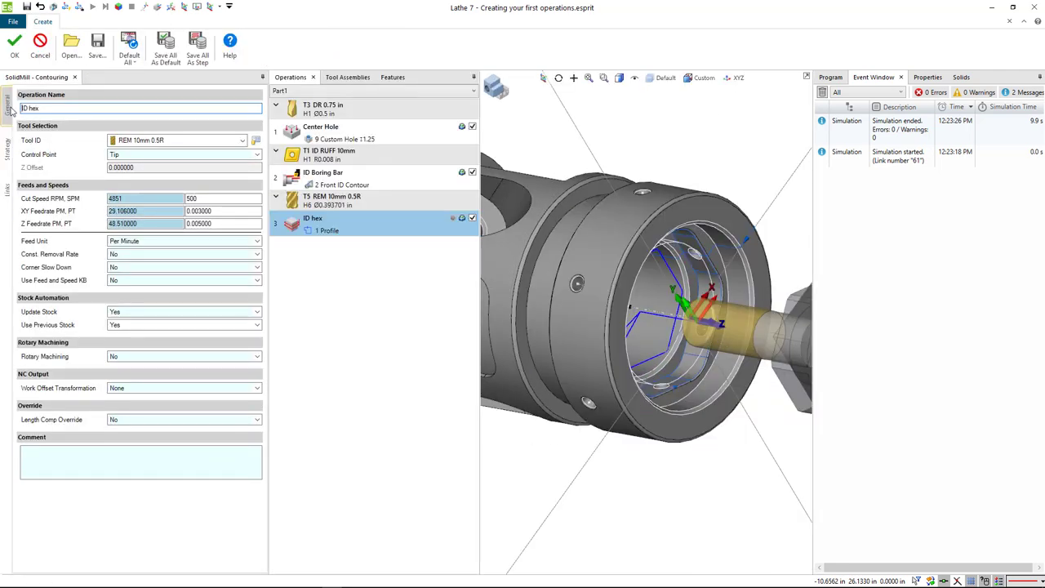
left_click(126, 357)
left_click(127, 374)
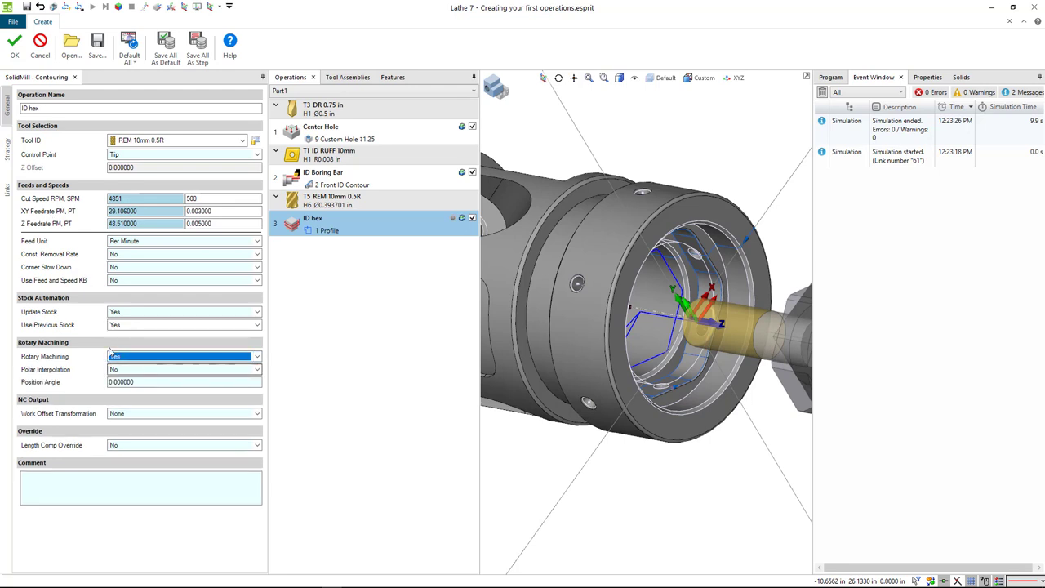
left_click(14, 45)
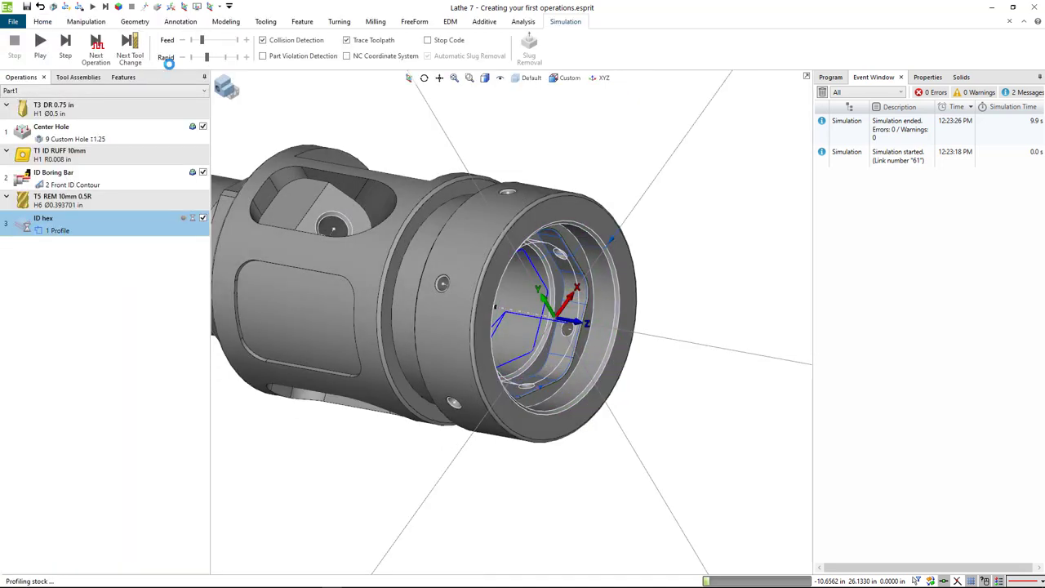
Replay the simulation with rotary machining, then zoom, orbit and pan to inspect the hex bore.
left_click(40, 46)
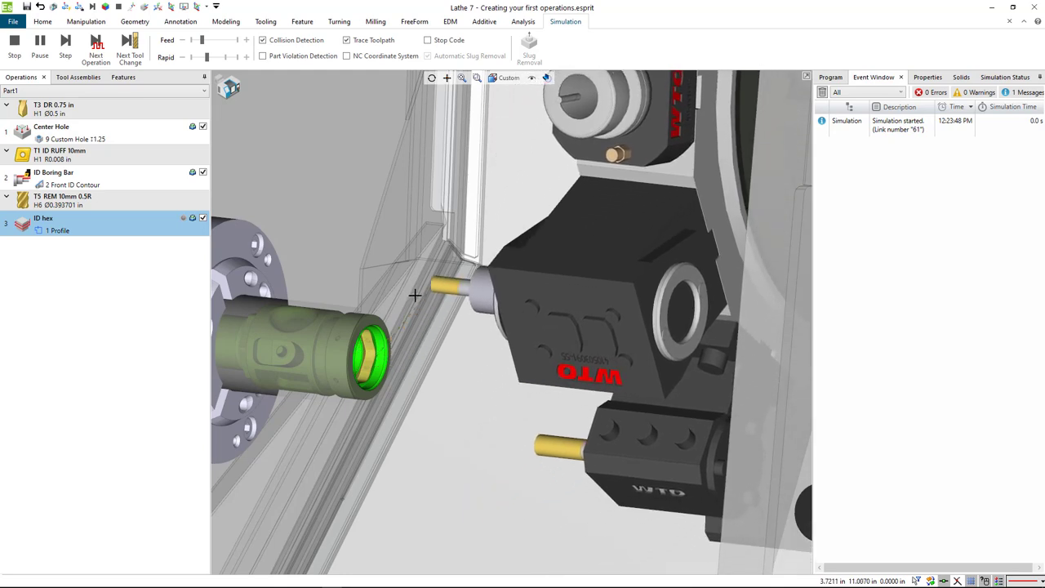
scroll(419, 319, "down", 5)
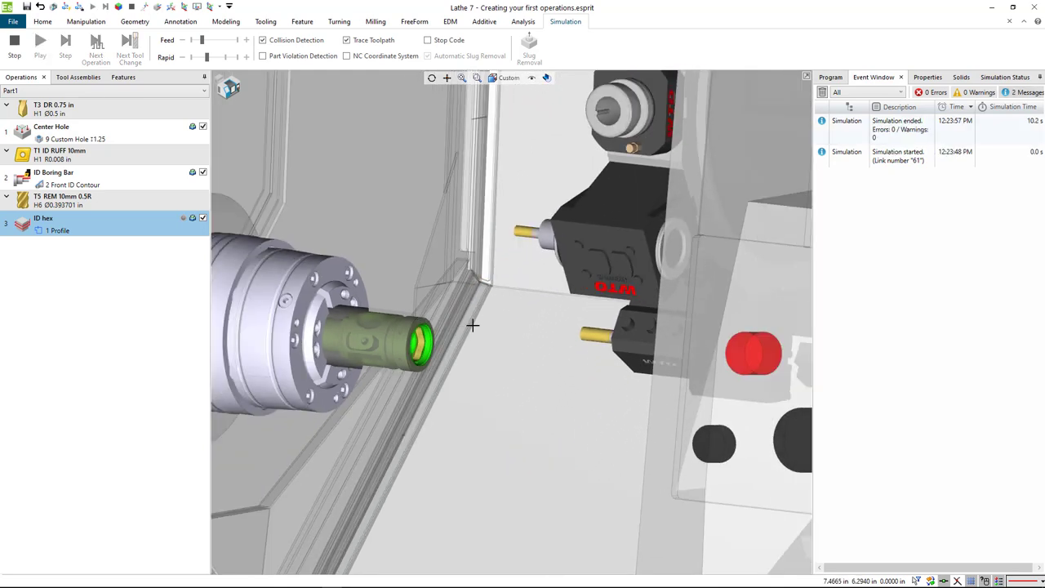
middle_click_drag(472, 325, 477, 328)
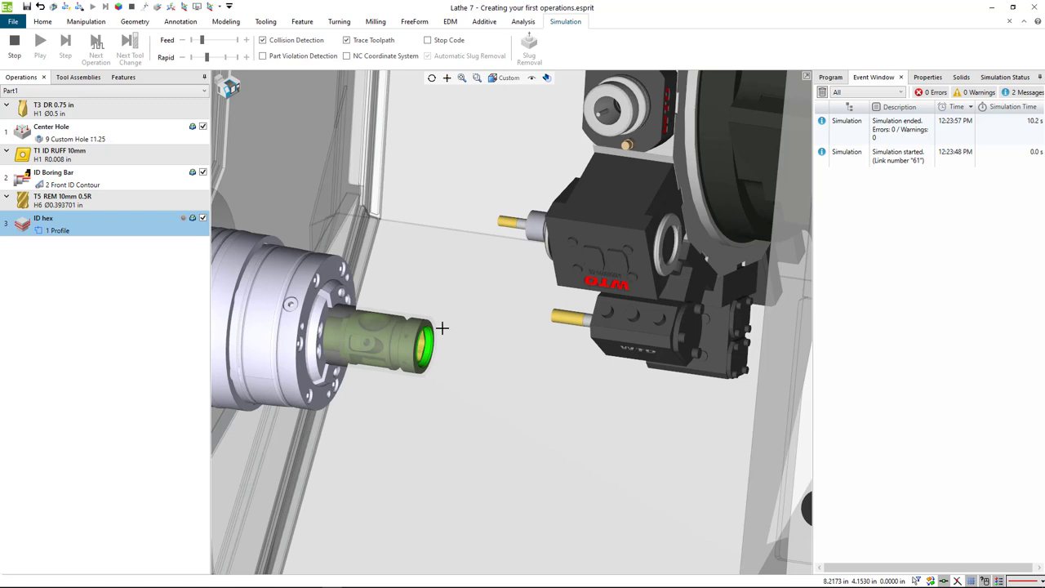
scroll(423, 347, "up", 3)
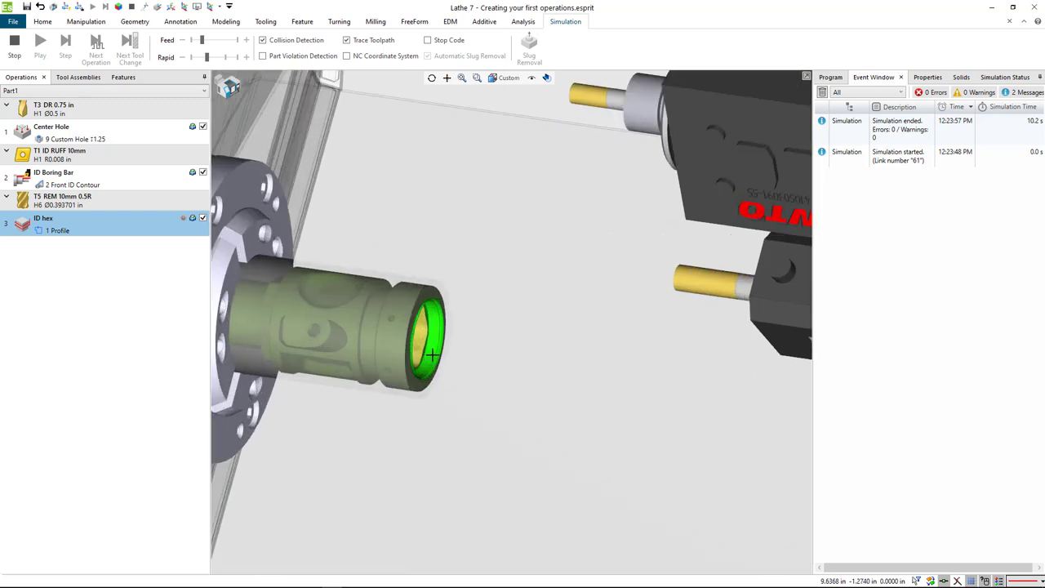
middle_click_drag(437, 357, 456, 334)
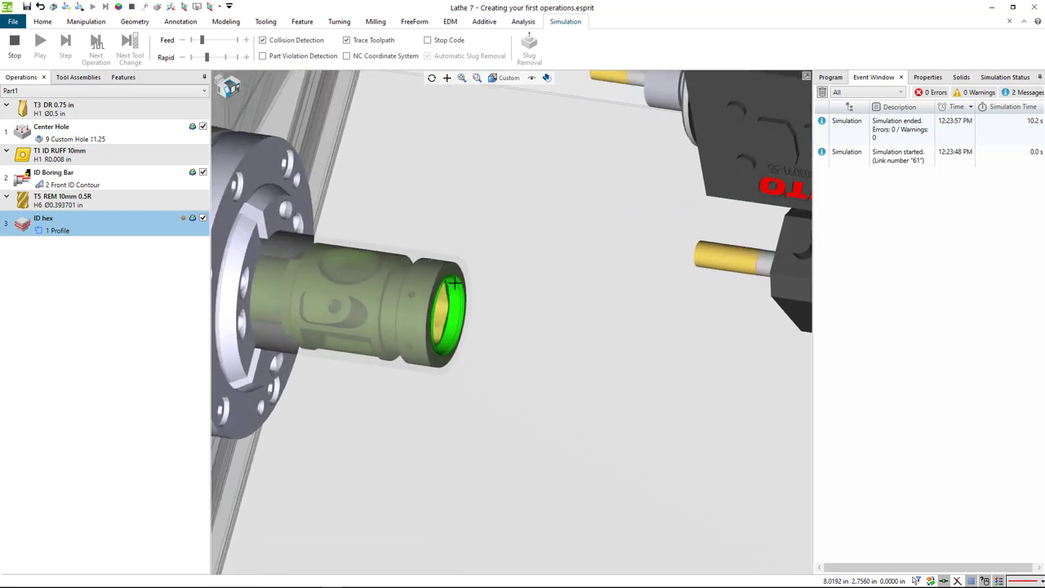